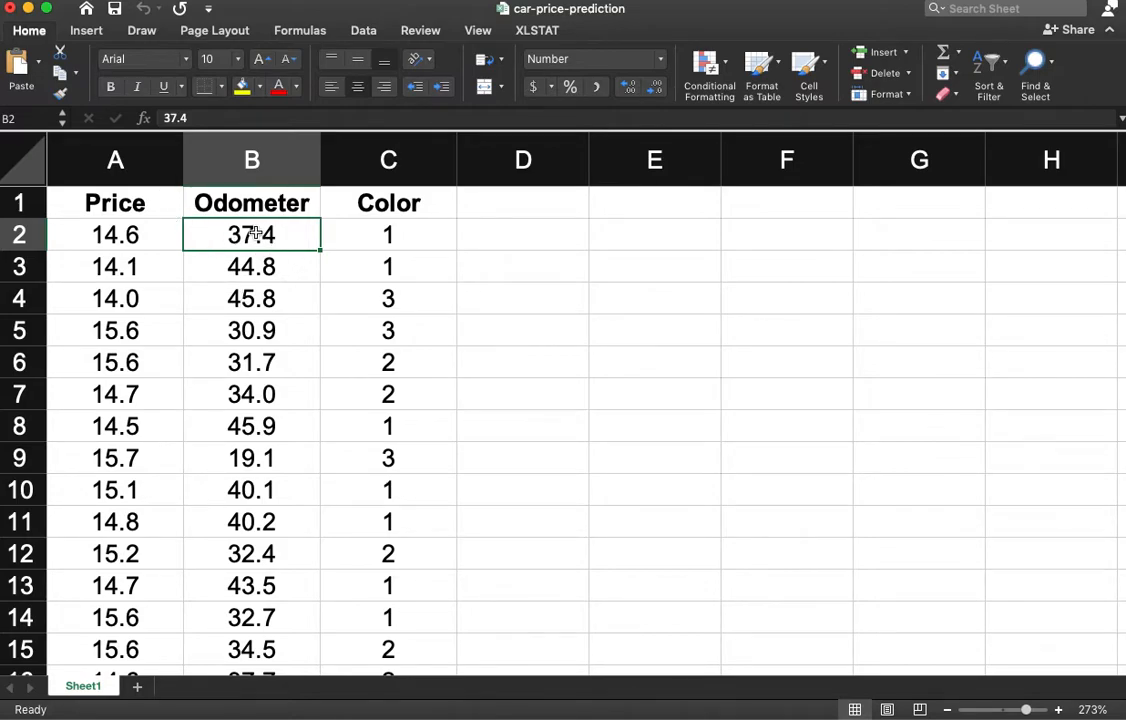
Examine the Price and Odometer columns of the car data, comparing prices with odometer readings across several rows
{"action": "left_click_drag", "start_coordinate": [161, 234], "coordinate": [289, 236]}
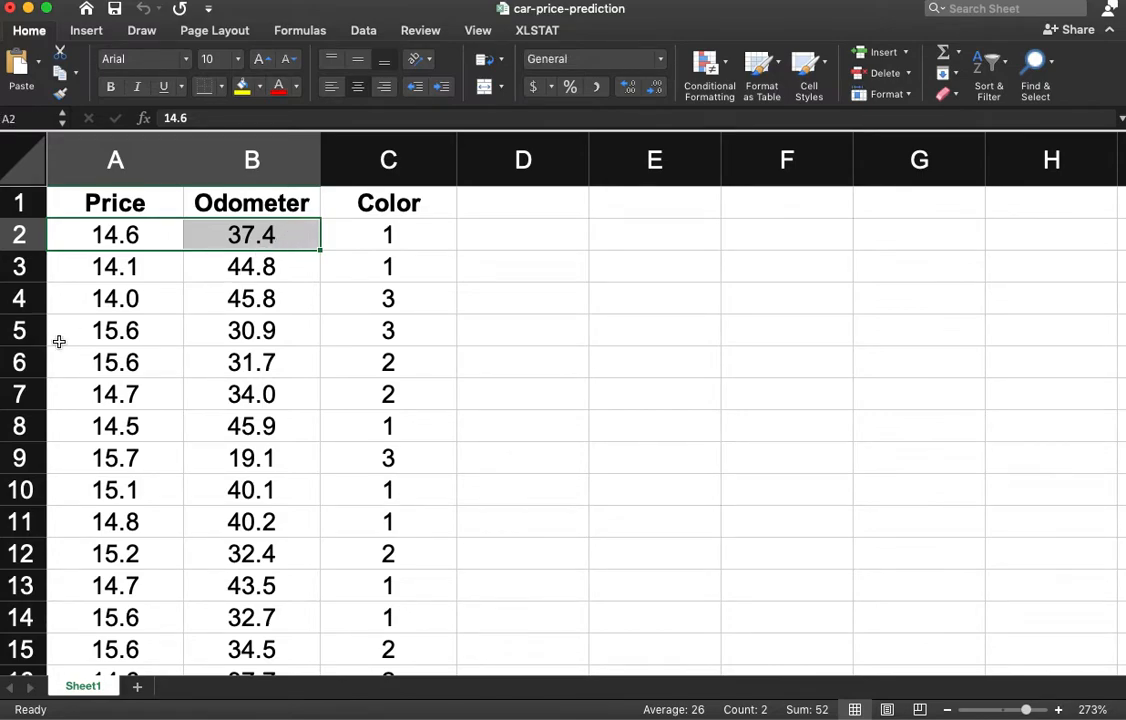
{"action": "left_click_drag", "start_coordinate": [232, 266], "coordinate": [289, 472]}
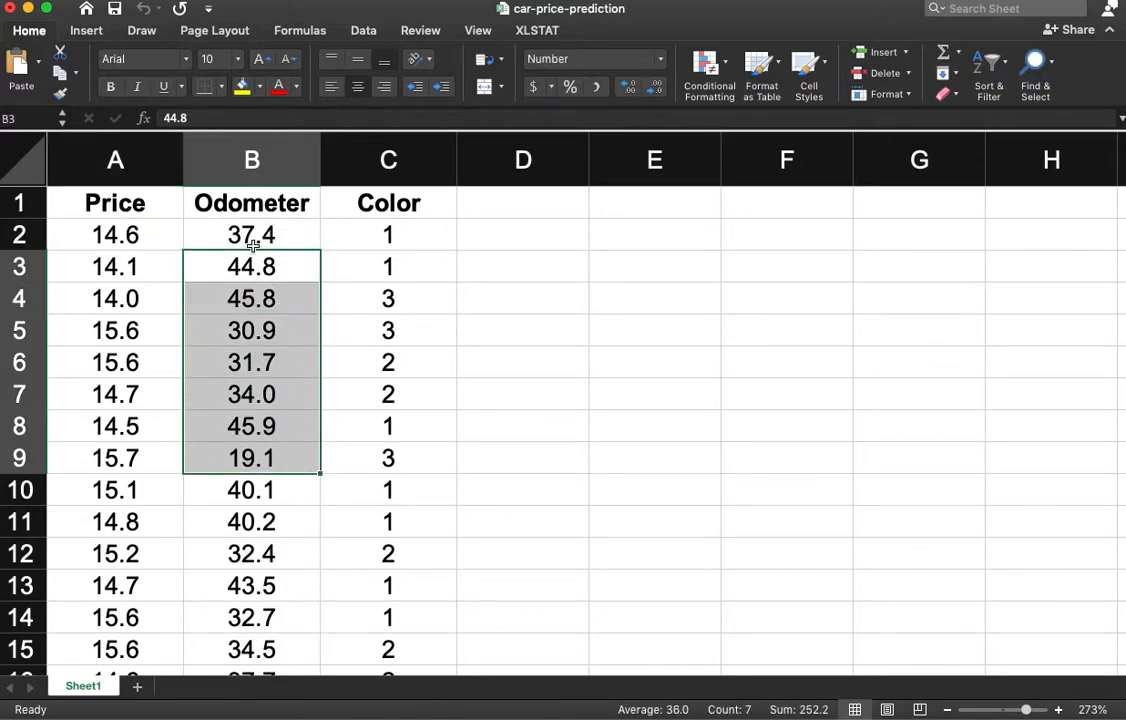
{"action": "left_click", "coordinate": [244, 304]}
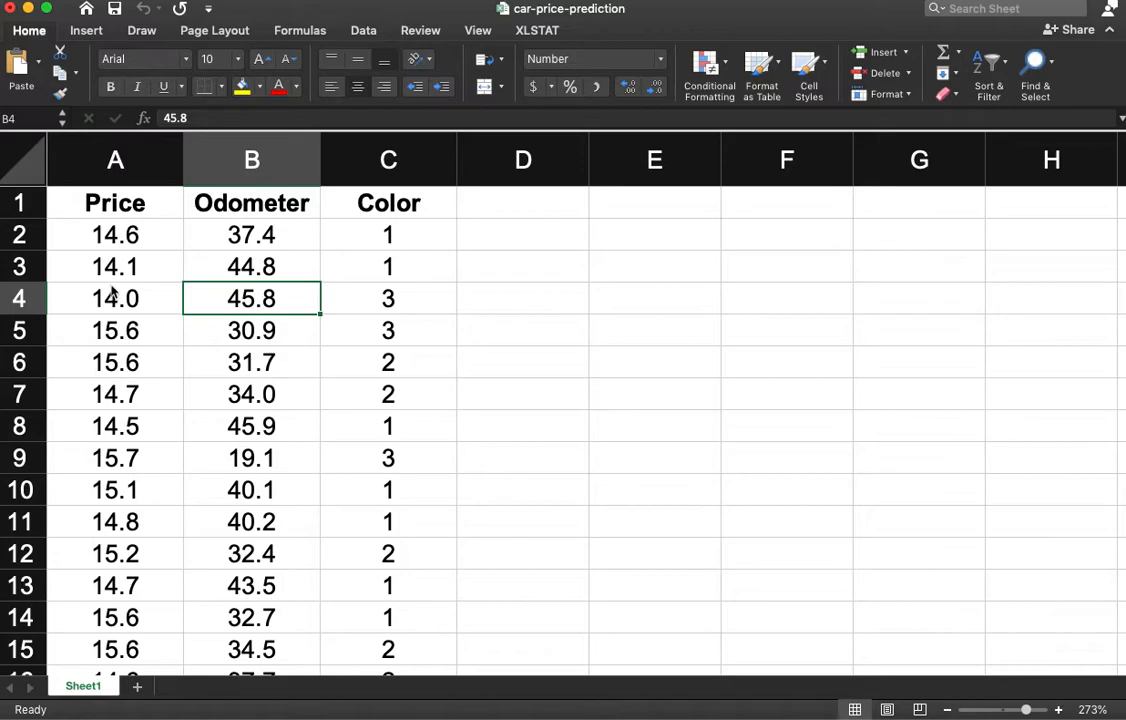
{"action": "left_click_drag", "start_coordinate": [113, 274], "coordinate": [113, 298]}
{"action": "left_click", "coordinate": [123, 349]}
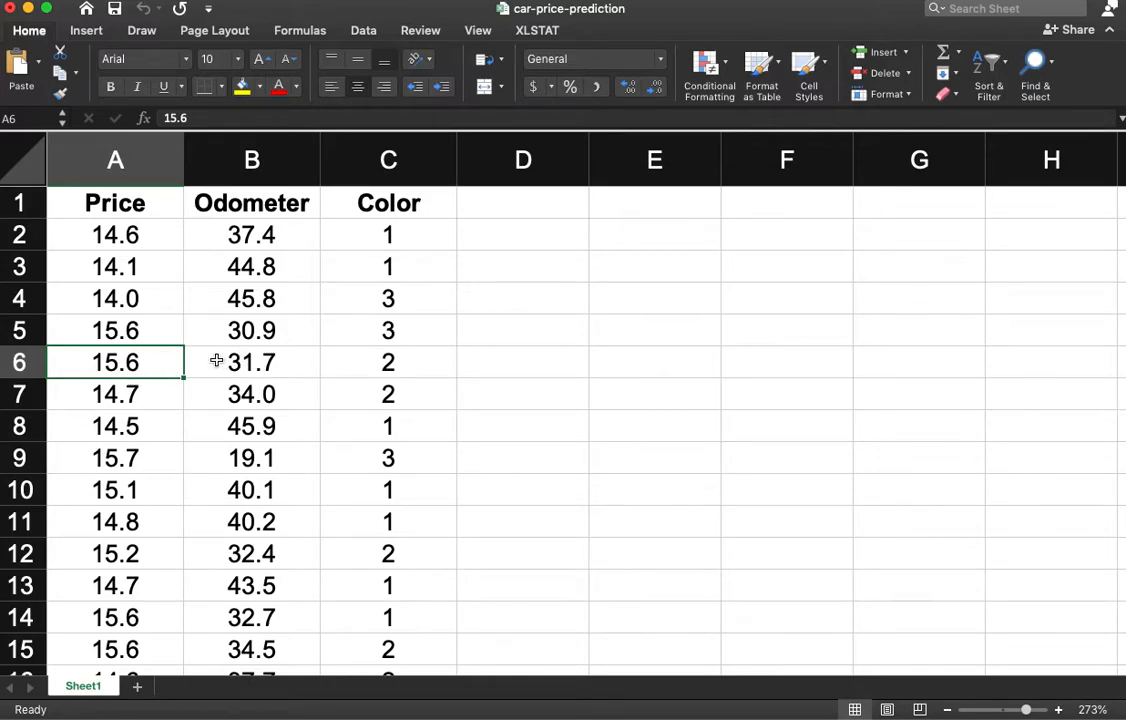
{"action": "left_click_drag", "start_coordinate": [213, 361], "coordinate": [271, 325]}
{"action": "left_click", "coordinate": [270, 452]}
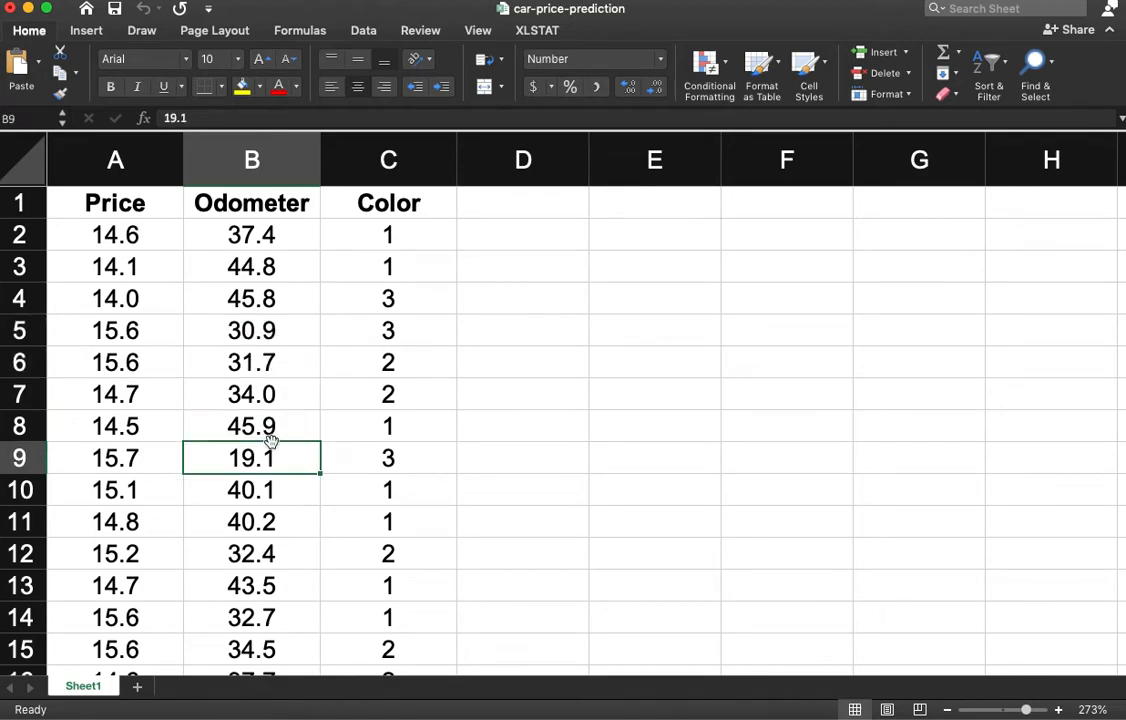
{"action": "left_click", "coordinate": [246, 260]}
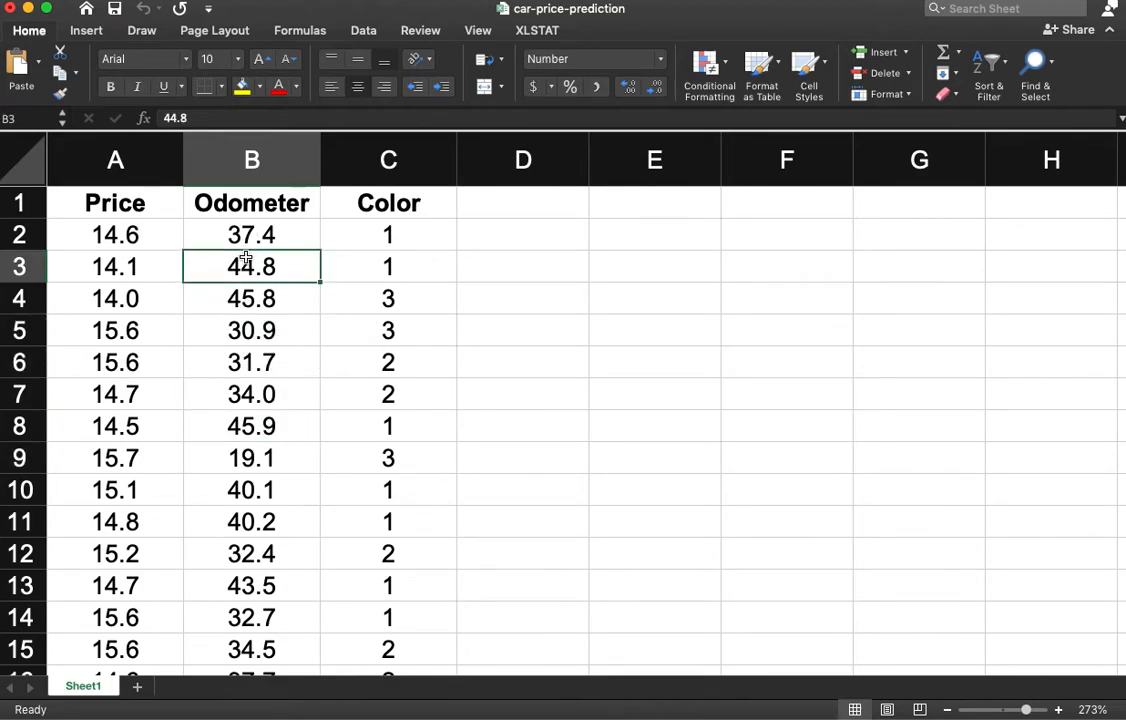
{"action": "left_click", "coordinate": [95, 234]}
{"action": "left_click", "coordinate": [263, 288]}
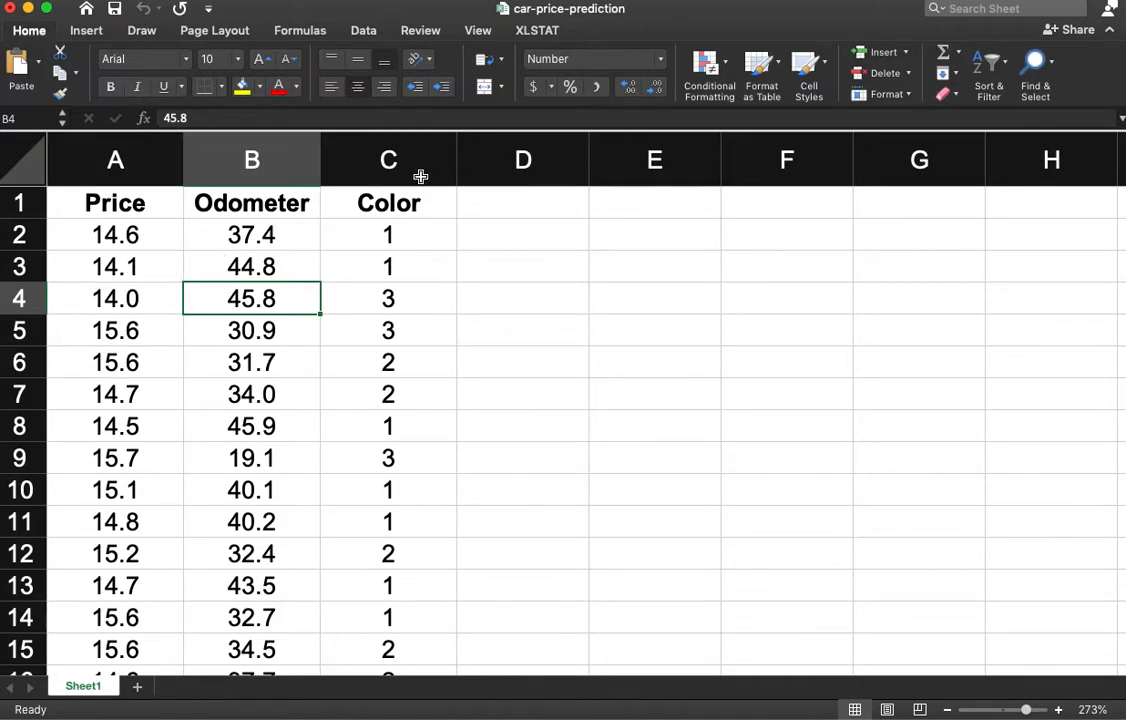
{"action": "left_click", "coordinate": [149, 205]}
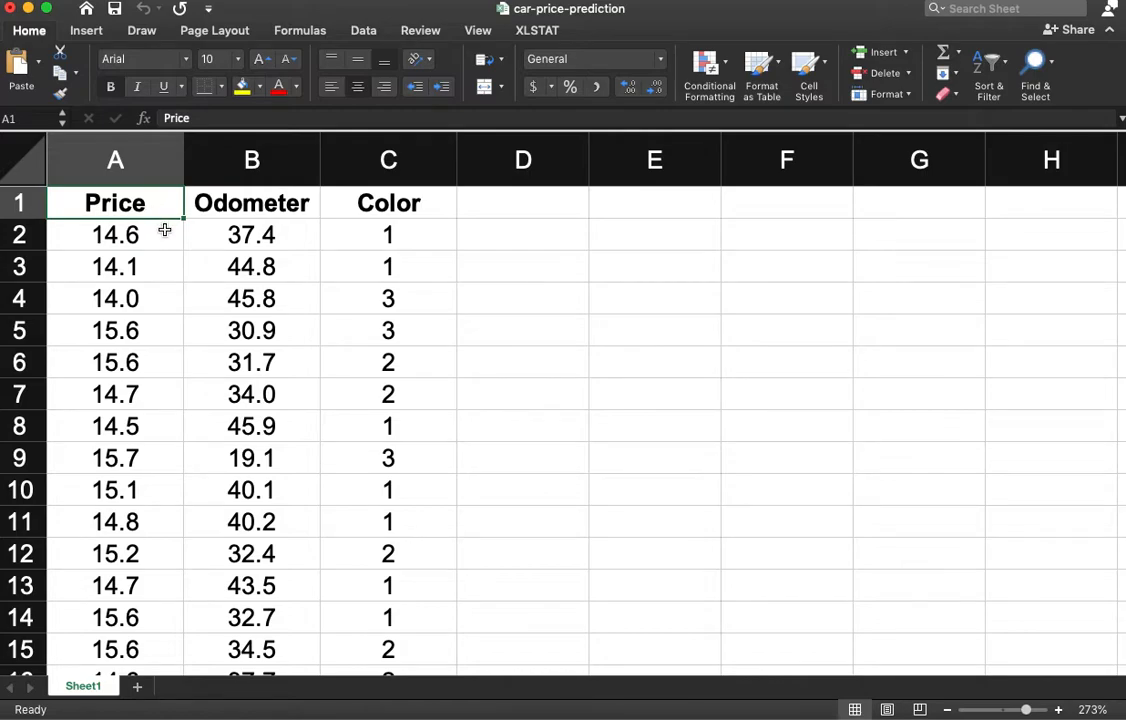
{"action": "left_click", "coordinate": [272, 190]}
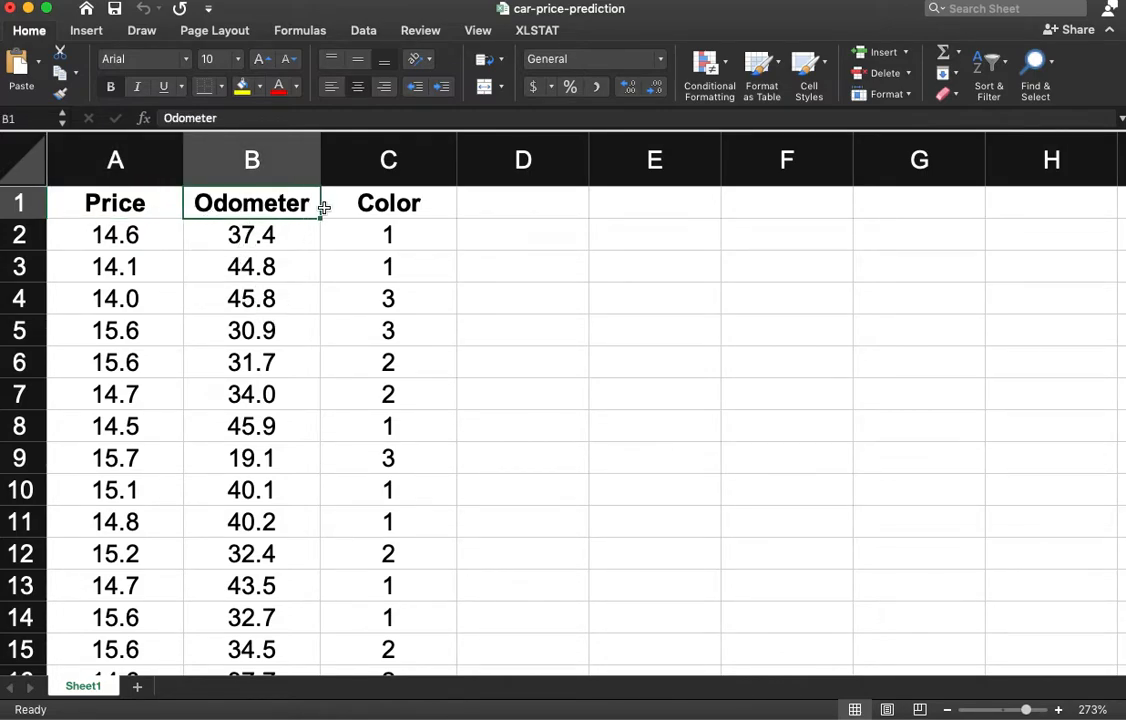
{"action": "left_click", "coordinate": [272, 240]}
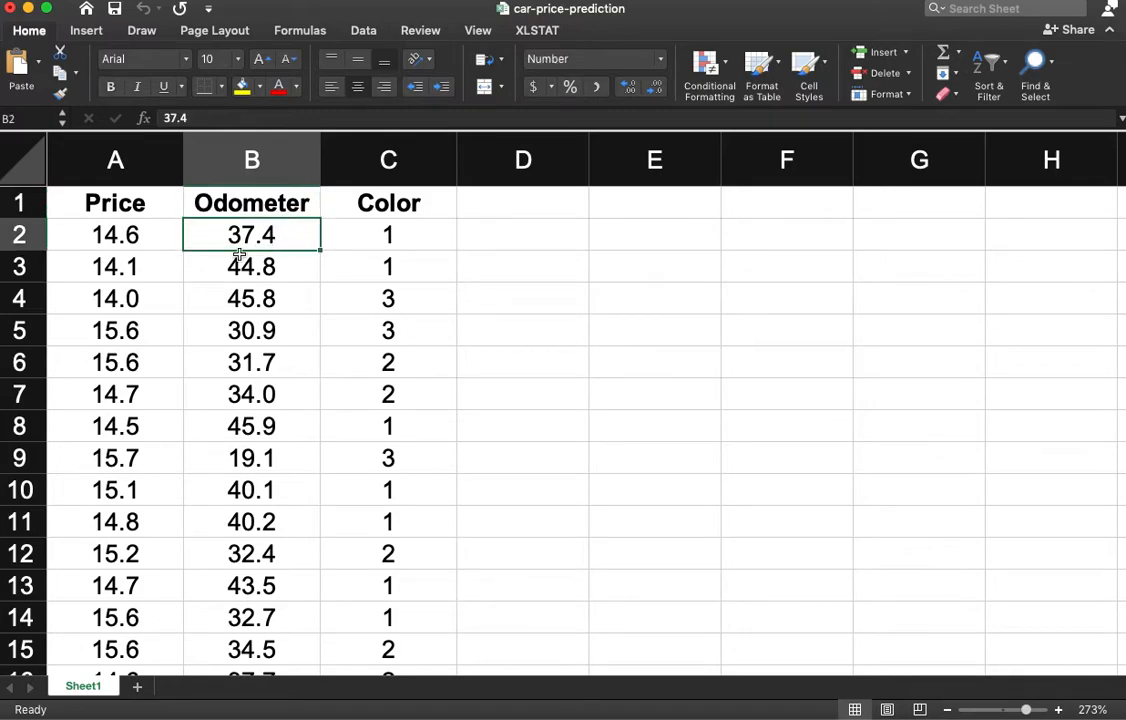
{"action": "left_click", "coordinate": [540, 31]}
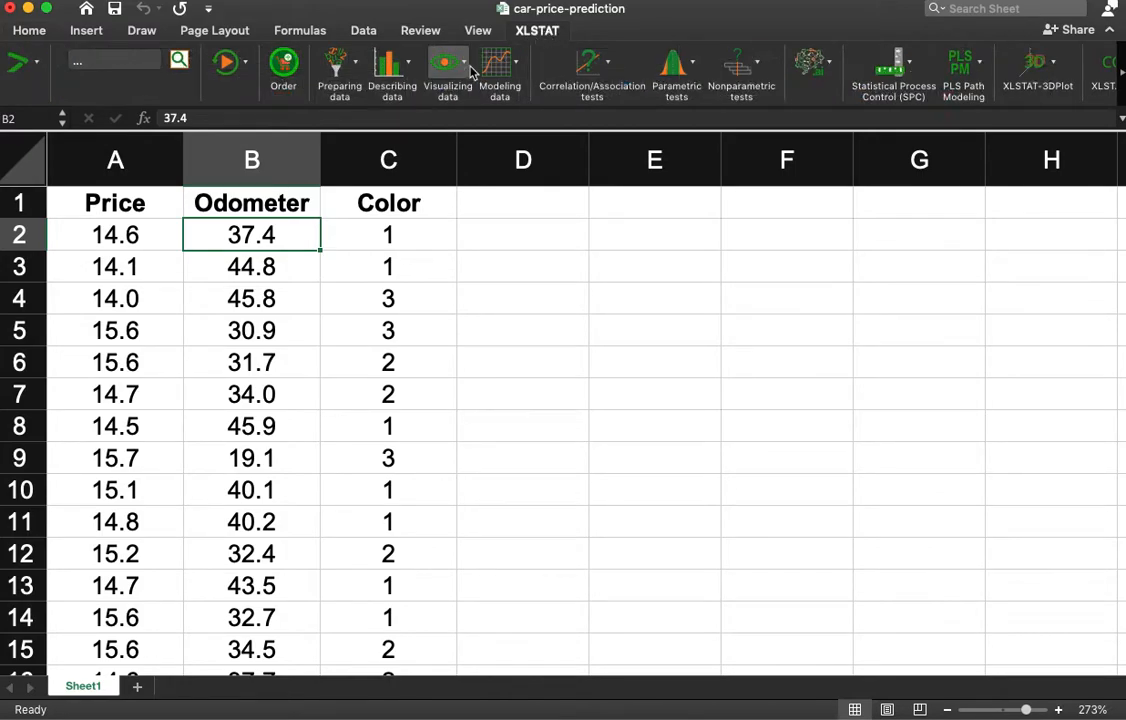
{"action": "left_click", "coordinate": [500, 70]}
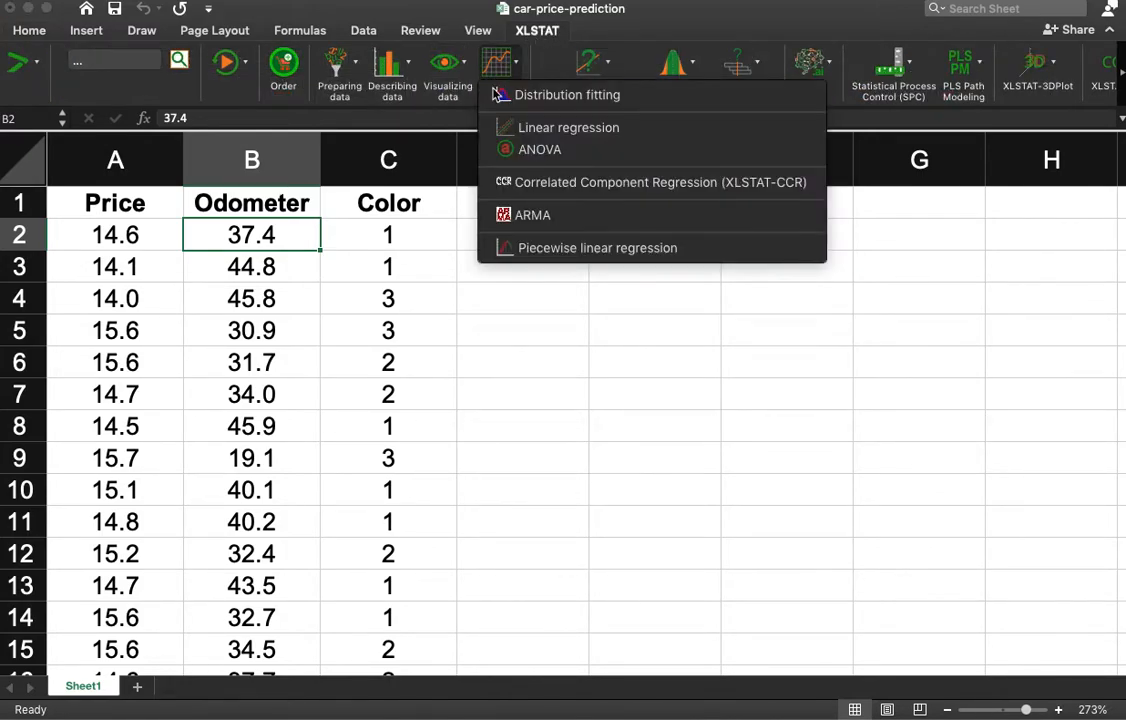
{"action": "left_click", "coordinate": [512, 128]}
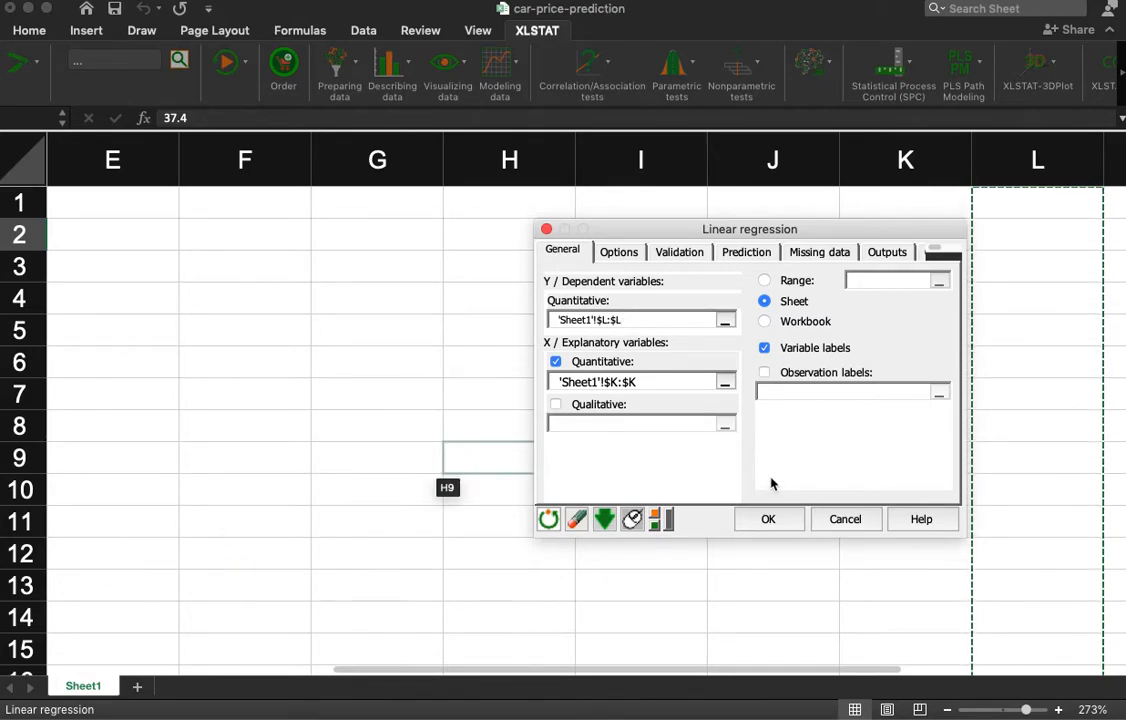
{"action": "left_click", "coordinate": [845, 521]}
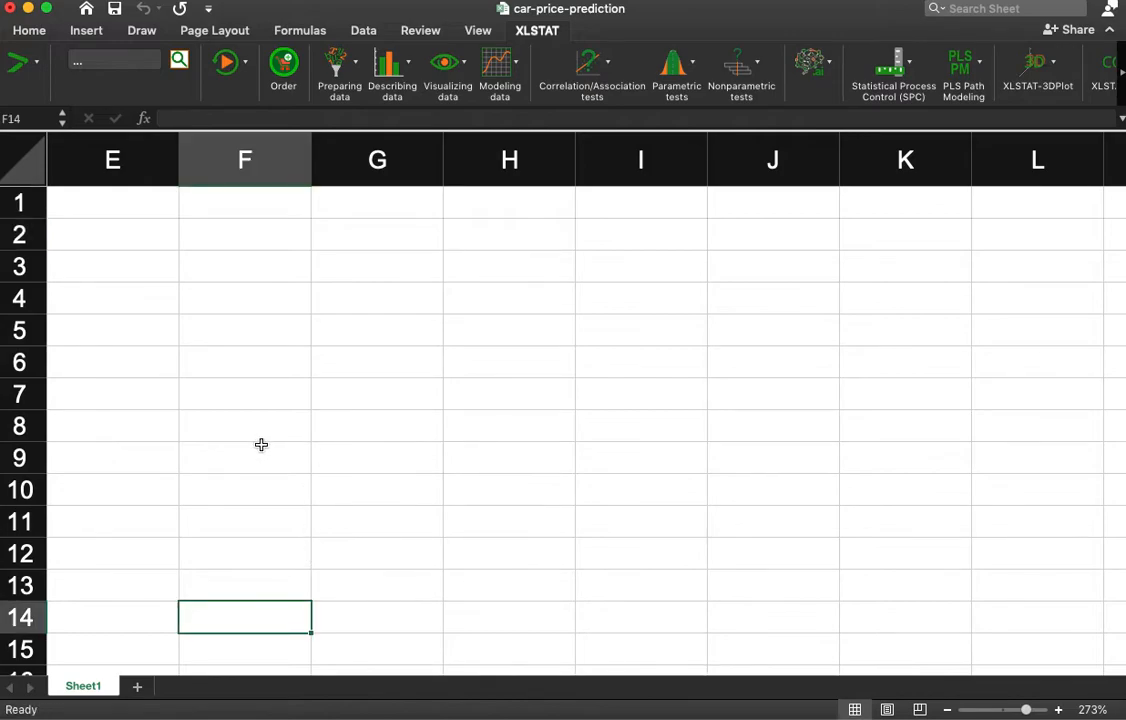
{"action": "left_click", "coordinate": [145, 518]}
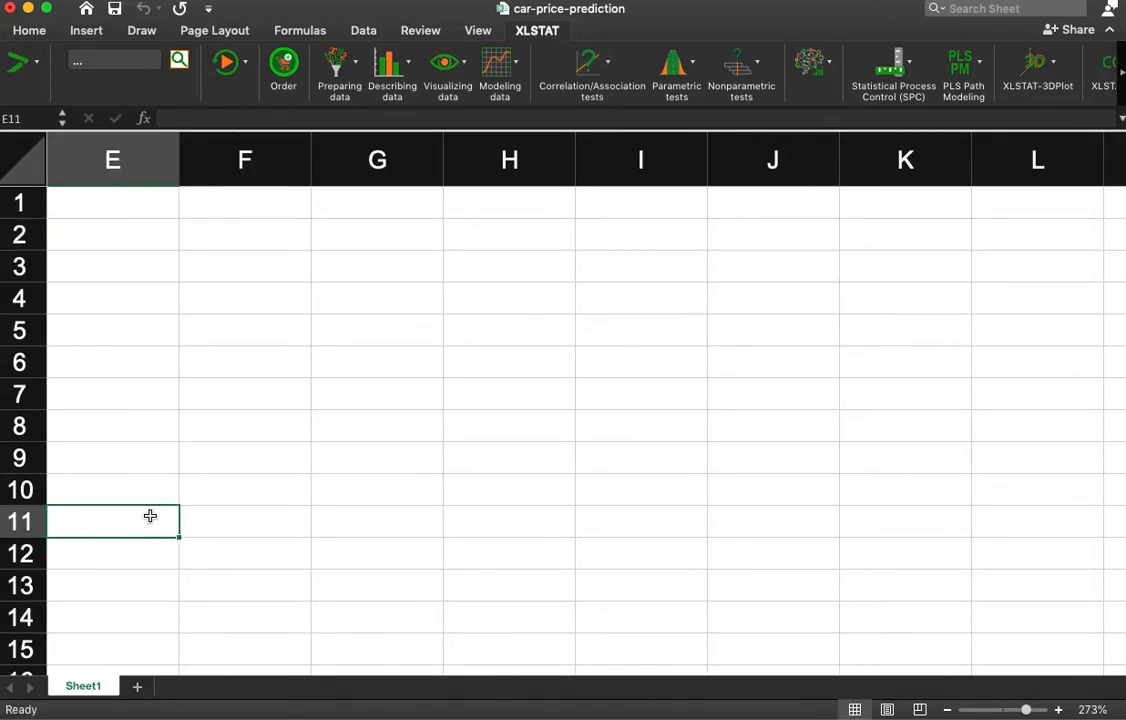
{"action": "key", "text": "Left"}
{"action": "key", "text": "Left"}
{"action": "key", "text": "Left"}
{"action": "key", "text": "Left"}
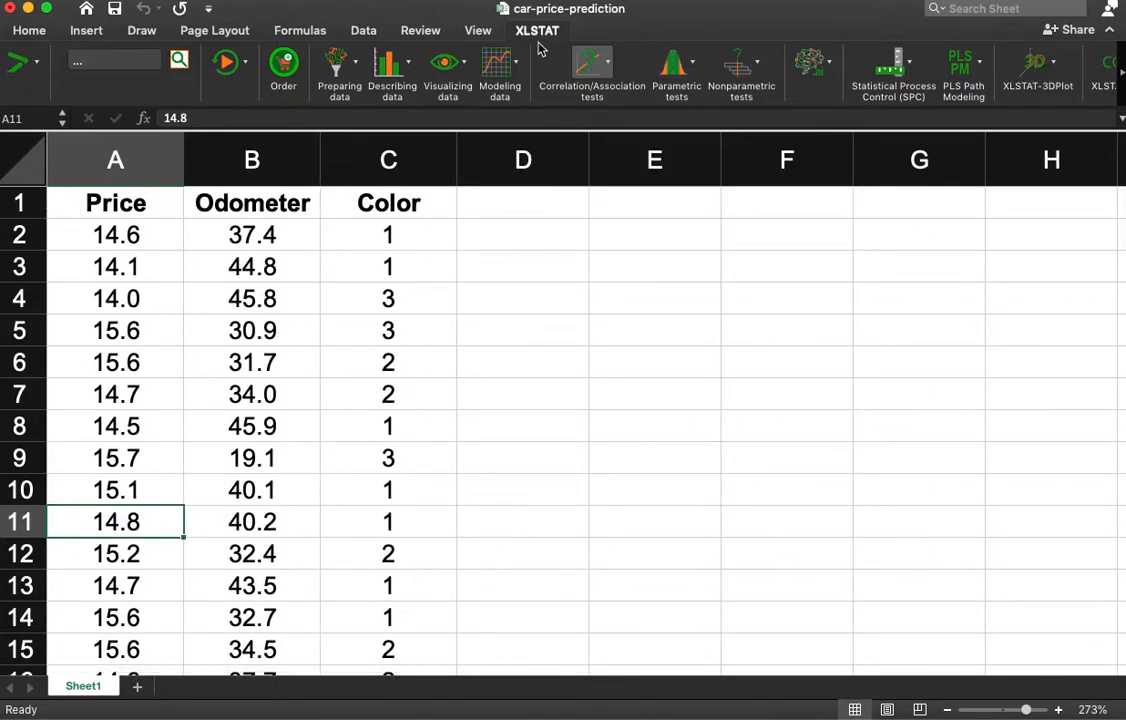
Zoom the worksheet out to 46% and return to the car data in column A
{"action": "left_click", "coordinate": [507, 65]}
{"action": "left_click", "coordinate": [533, 127]}
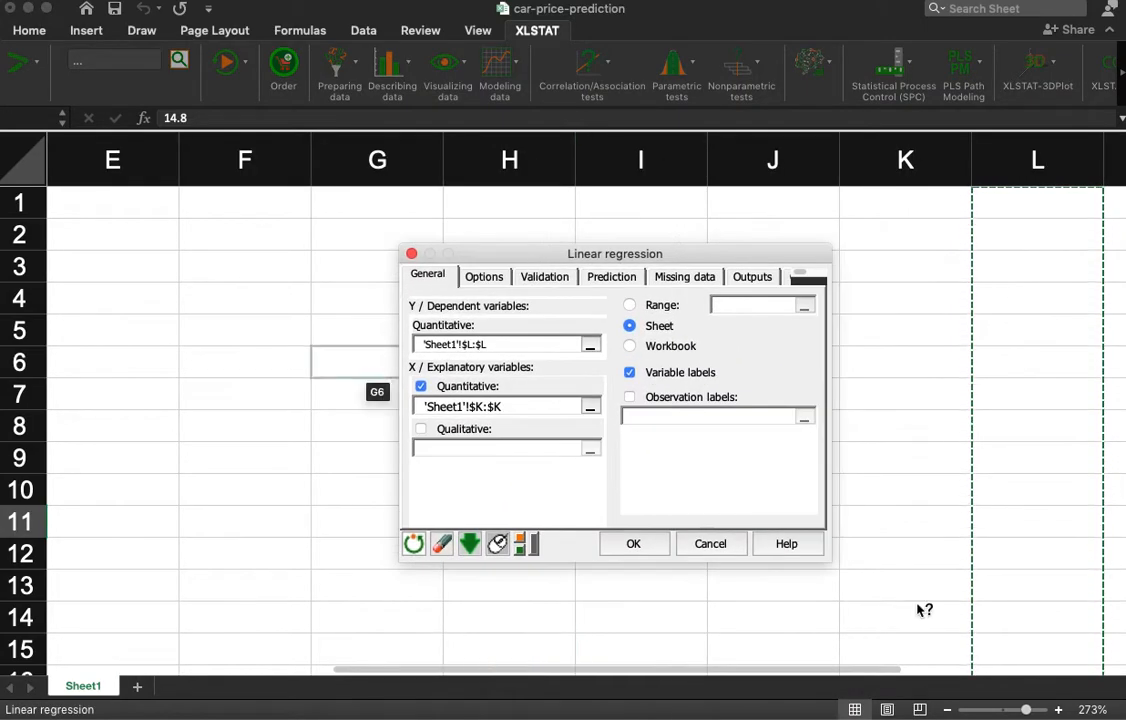
{"action": "left_click_drag", "start_coordinate": [1026, 710], "coordinate": [990, 710]}
{"action": "left_click", "coordinate": [719, 548]}
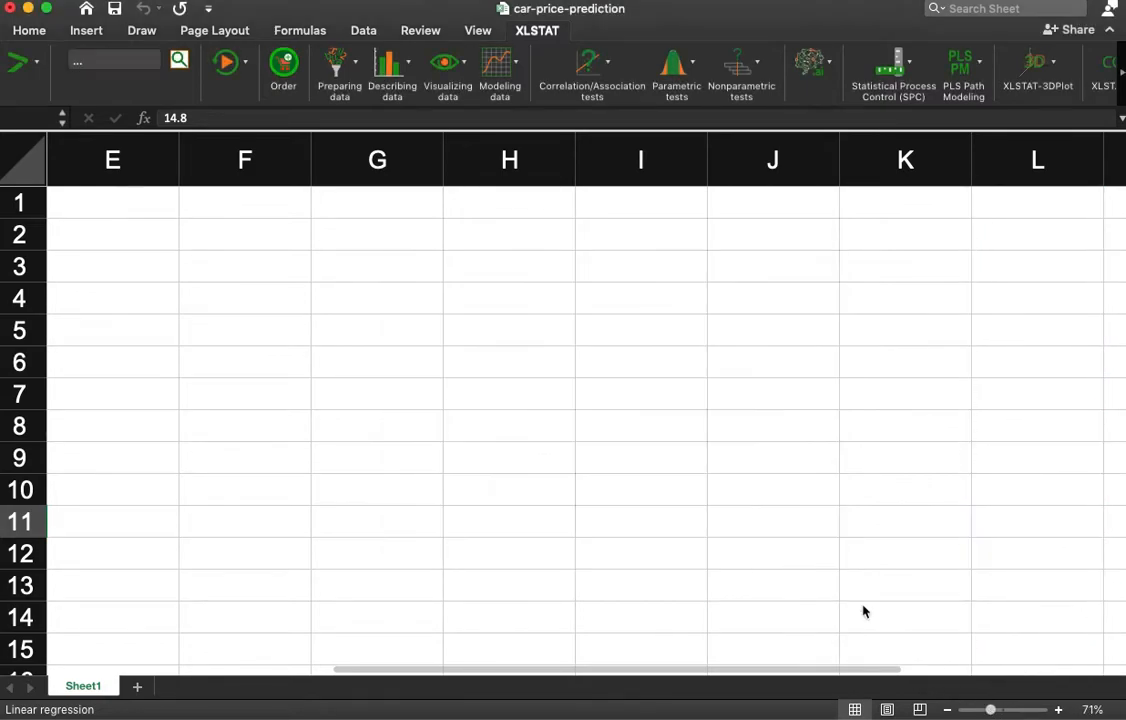
{"action": "left_click_drag", "start_coordinate": [983, 712], "coordinate": [980, 712]}
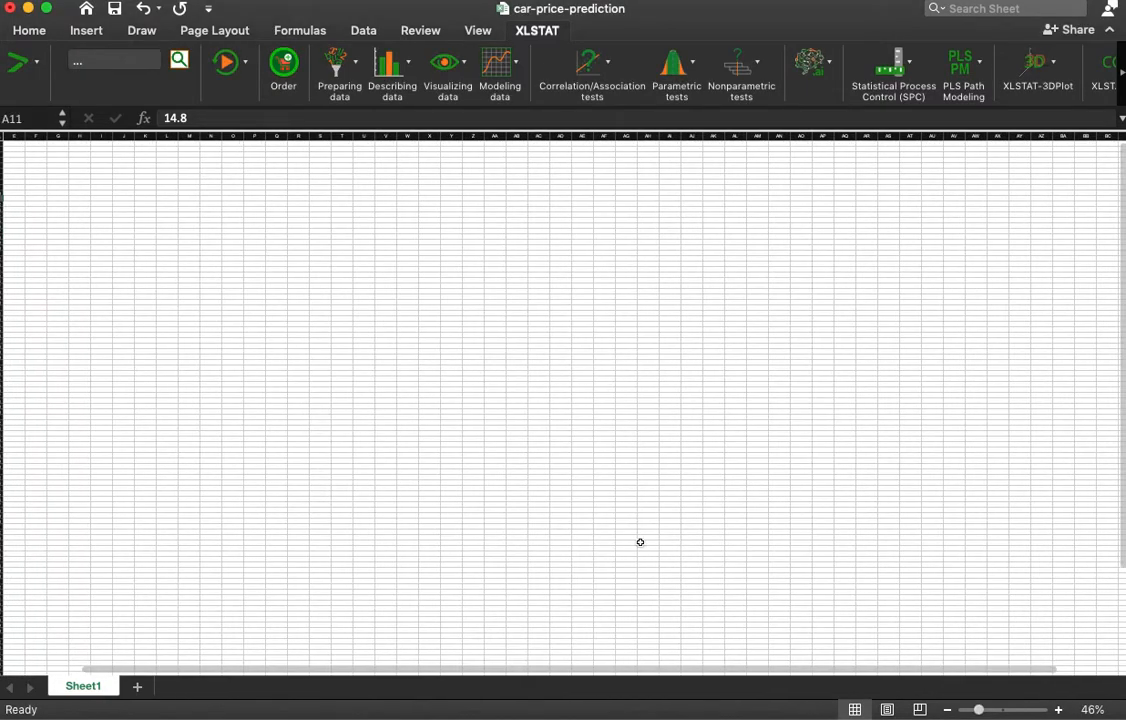
{"action": "left_click", "coordinate": [102, 466]}
{"action": "key", "text": "Home"}
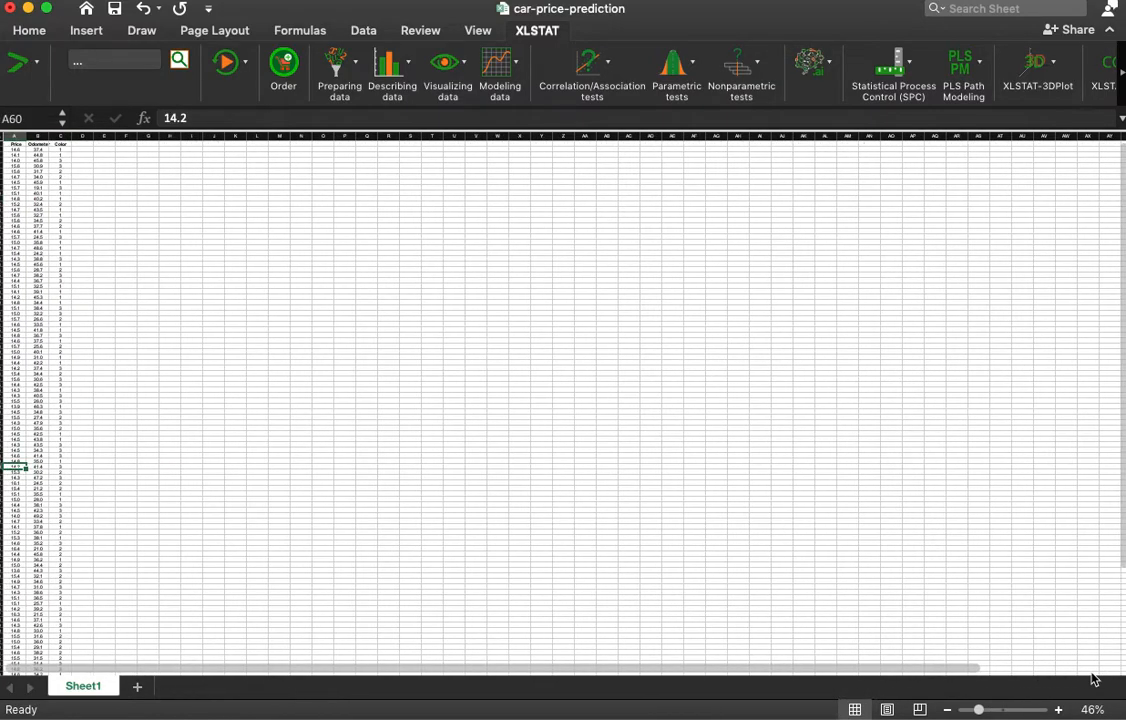
Start an XLSTAT Linear regression with the Price column (Sheet1!$A:$A) as the quantitative dependent variable
{"action": "left_click", "coordinate": [500, 78]}
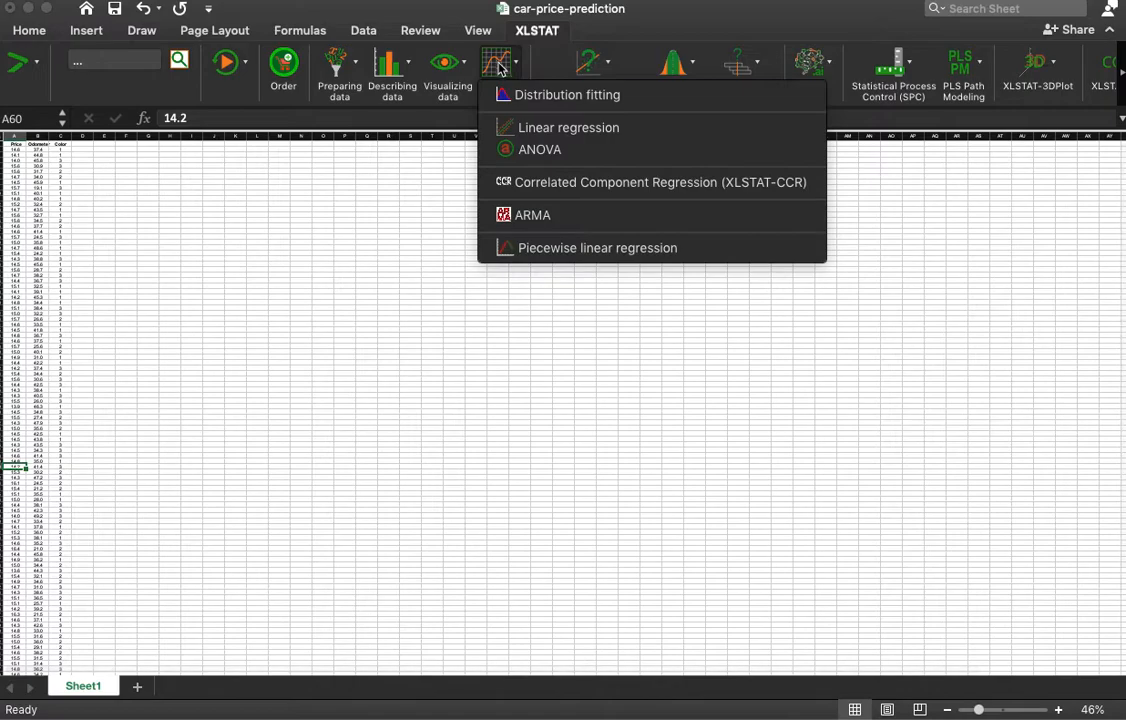
{"action": "left_click", "coordinate": [521, 130]}
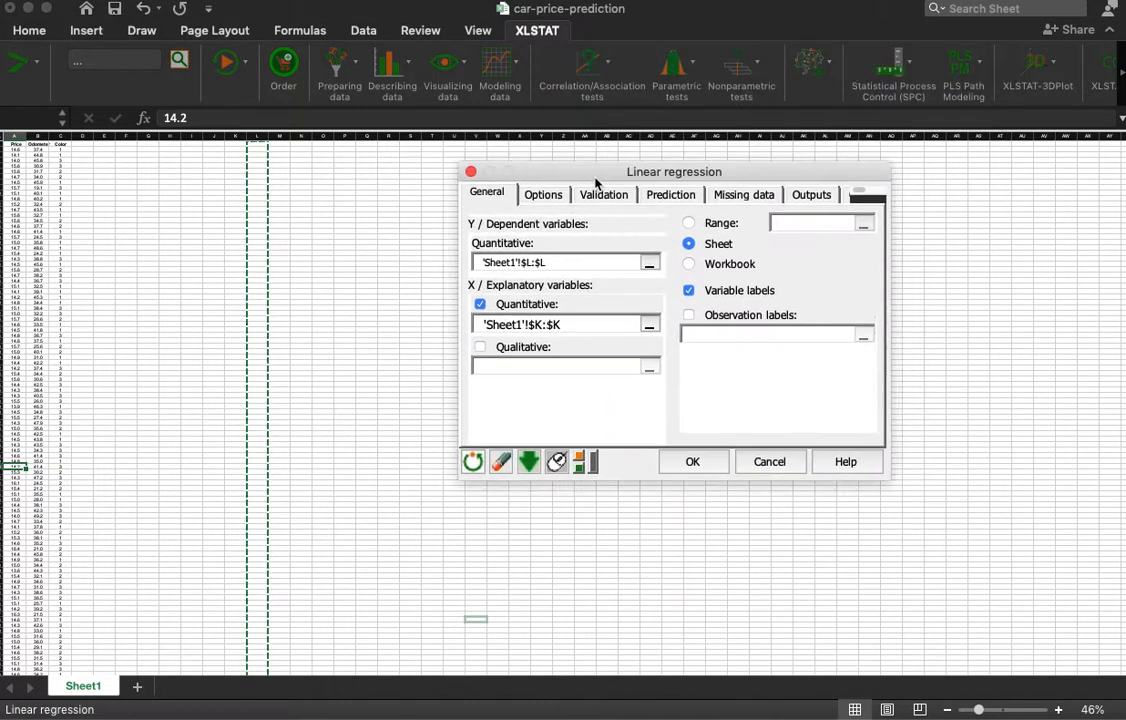
{"action": "left_click_drag", "start_coordinate": [577, 291], "coordinate": [456, 281]}
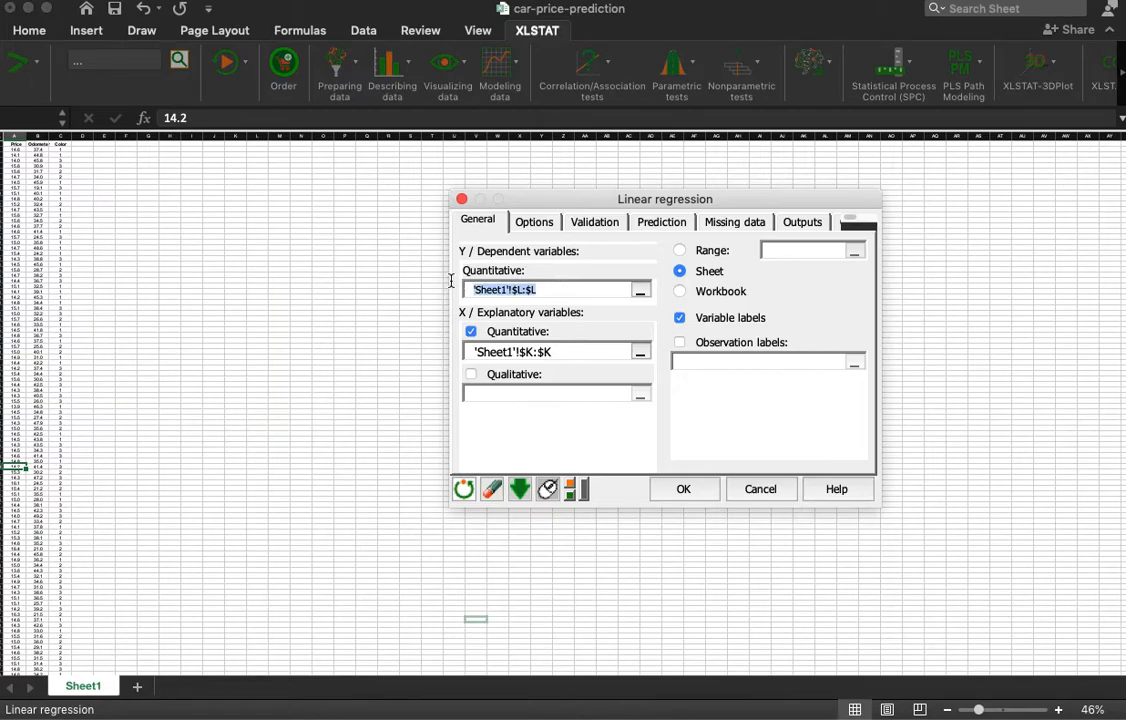
{"action": "key", "text": "BackSpace"}
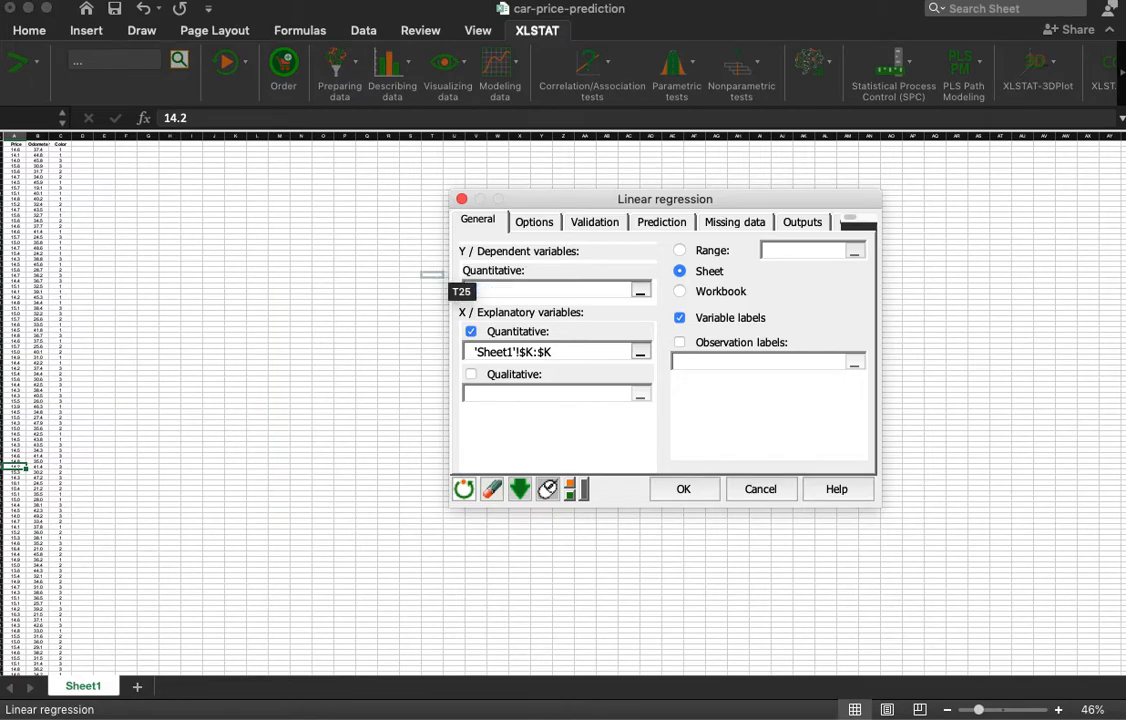
{"action": "left_click", "coordinate": [15, 137]}
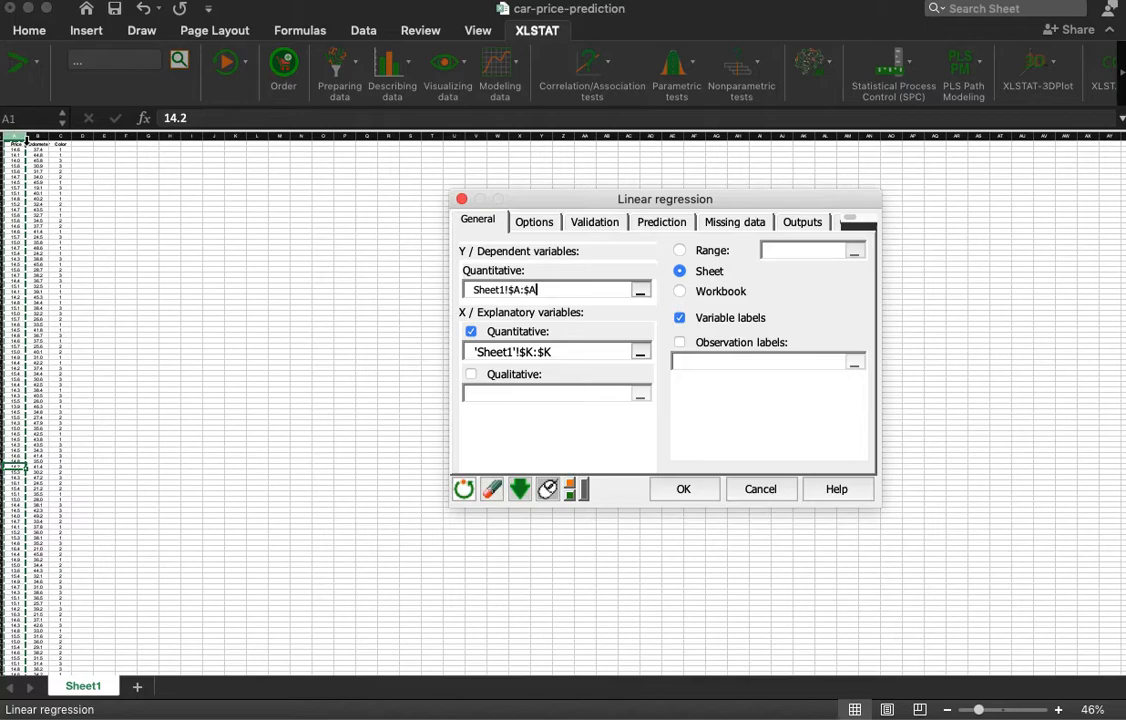
Set the Odometer column (Sheet1!$B:$B) as the quantitative explanatory variable and run the regression, accepting the listed selections
{"action": "left_click_drag", "start_coordinate": [580, 346], "coordinate": [442, 337]}
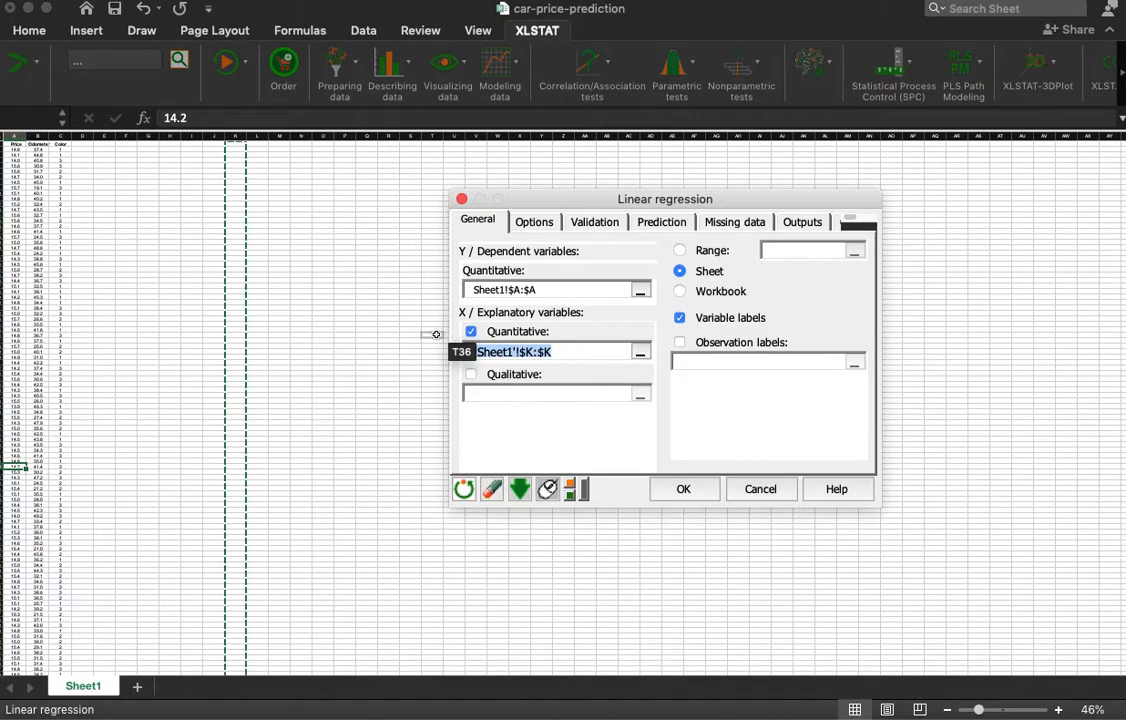
{"action": "key", "text": "BackSpace"}
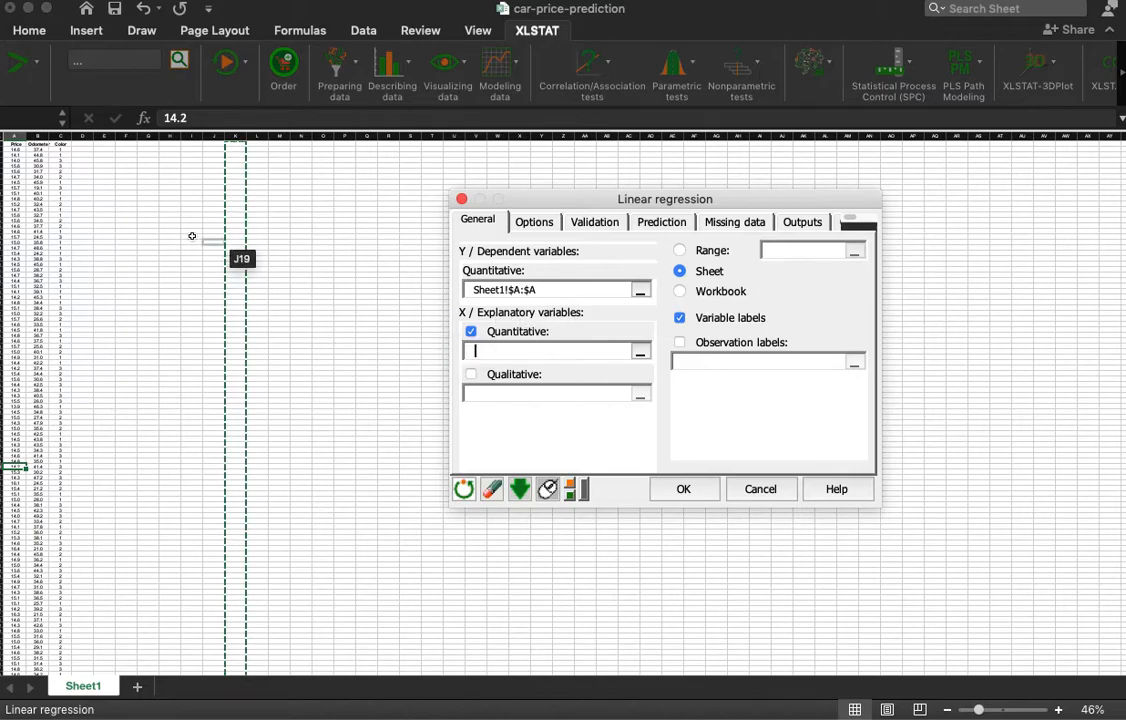
{"action": "left_click", "coordinate": [39, 137]}
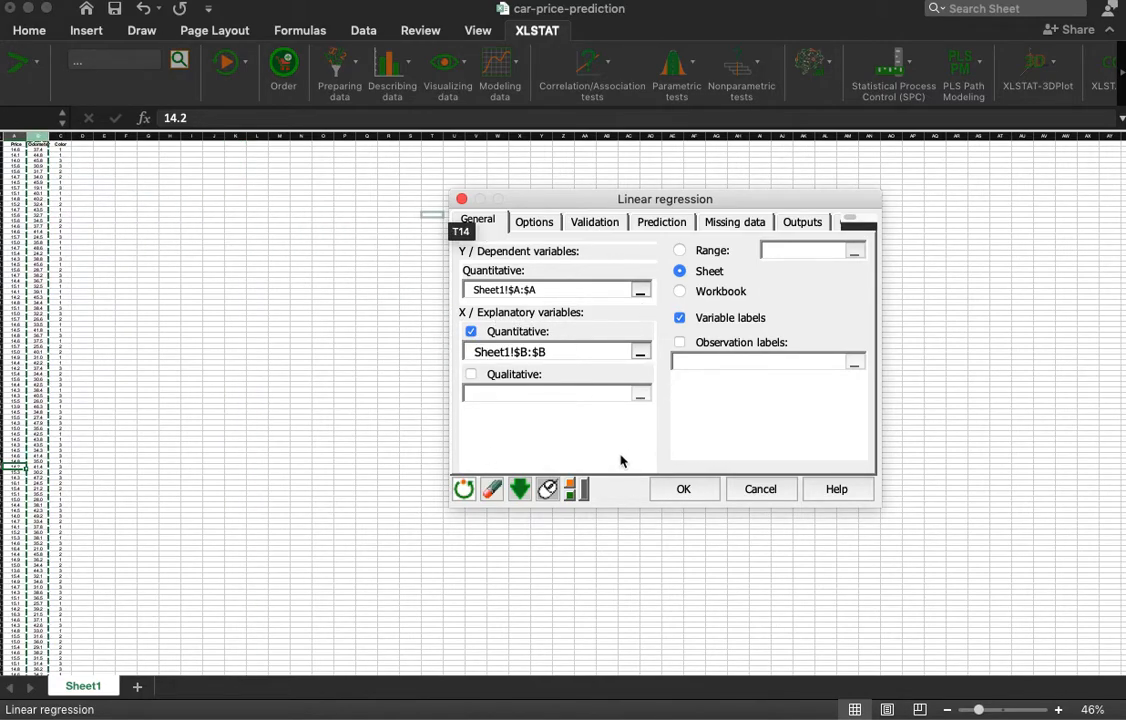
{"action": "left_click", "coordinate": [685, 488]}
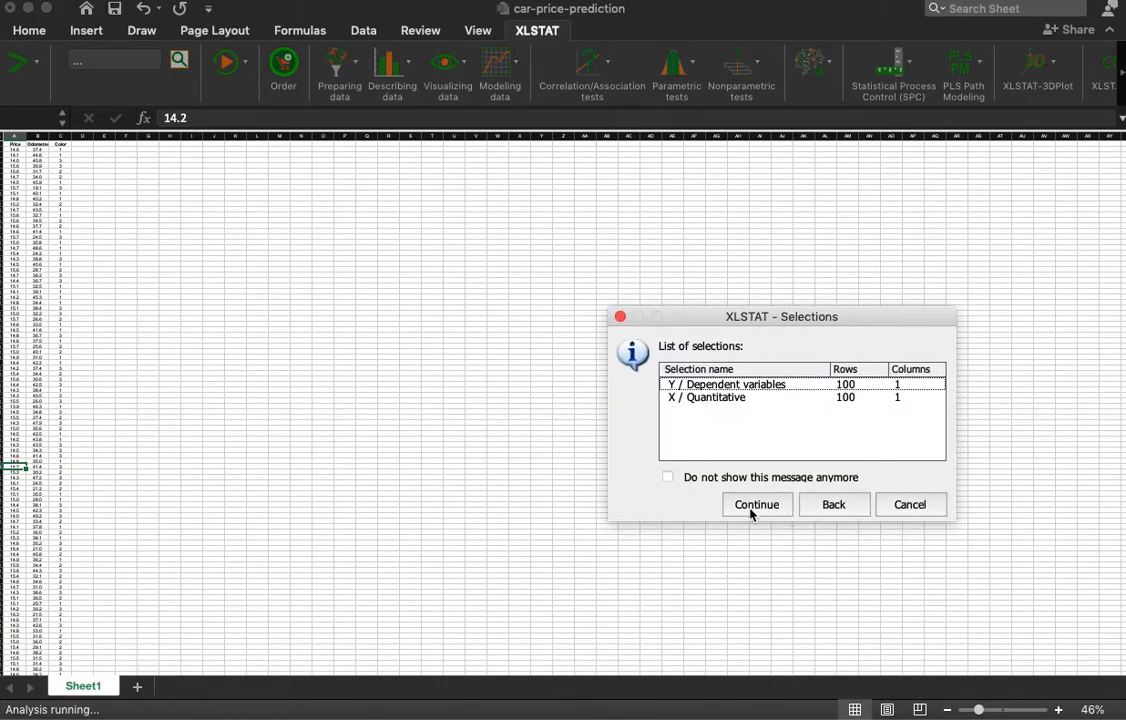
{"action": "left_click", "coordinate": [754, 505]}
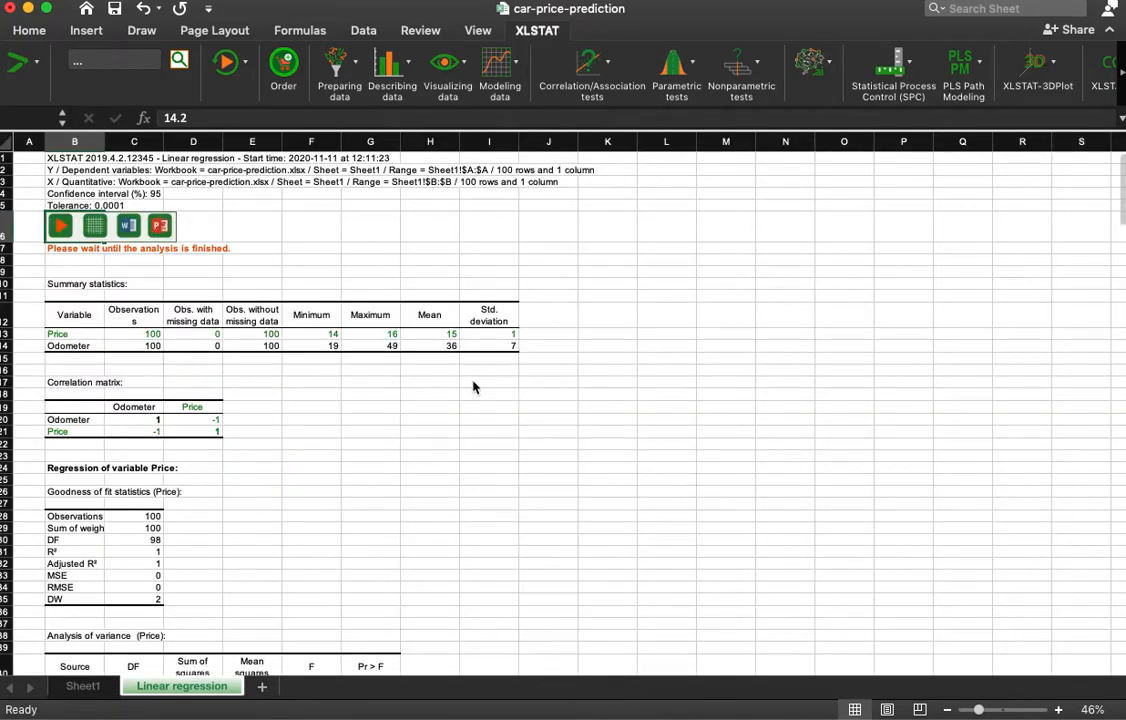
Examine the regression report at 153% zoom, from the summary statistics and correlation matrix to the goodness of fit and analysis of variance tables
{"action": "left_click_drag", "start_coordinate": [978, 710], "coordinate": [1009, 710]}
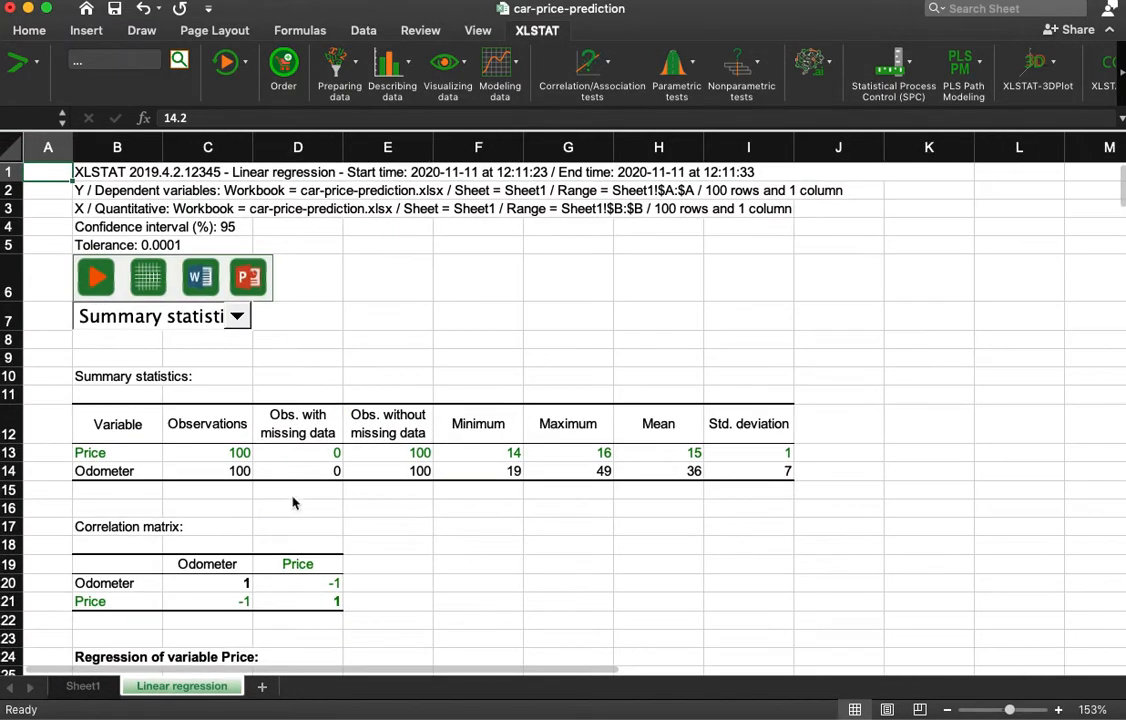
{"action": "scroll", "coordinate": [357, 500], "scroll_direction": "down", "scroll_amount": 5}
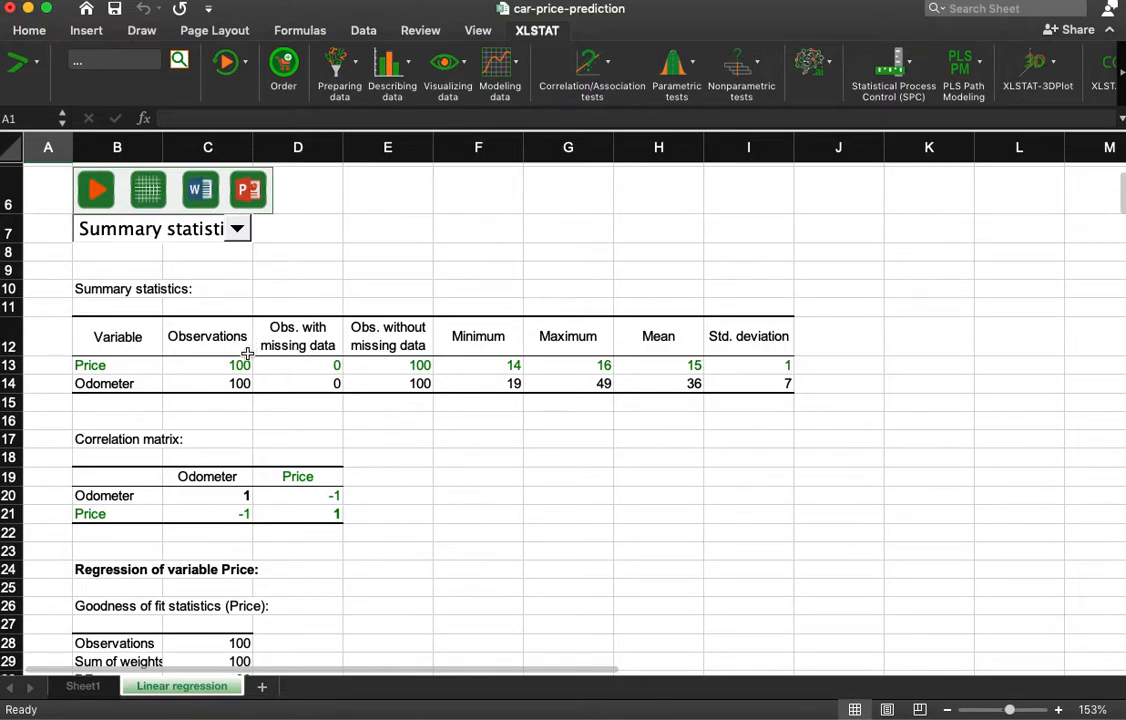
{"action": "left_click", "coordinate": [230, 366]}
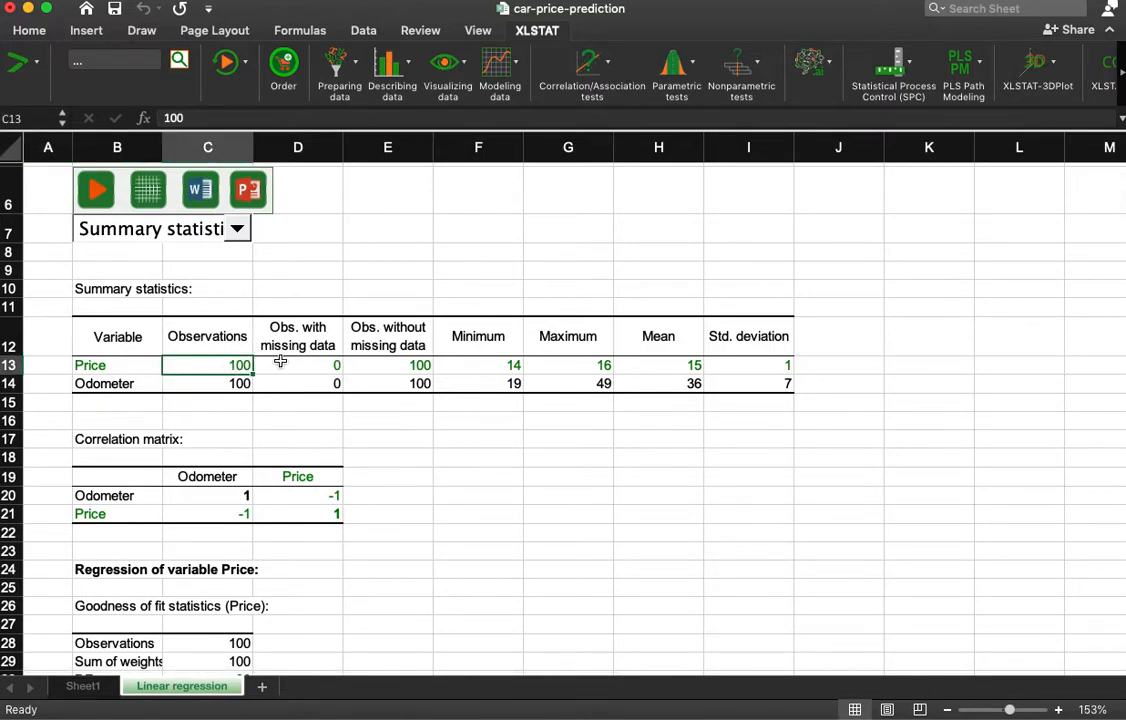
{"action": "left_click_drag", "start_coordinate": [452, 366], "coordinate": [681, 386]}
{"action": "scroll", "coordinate": [327, 523], "scroll_direction": "down", "scroll_amount": 6}
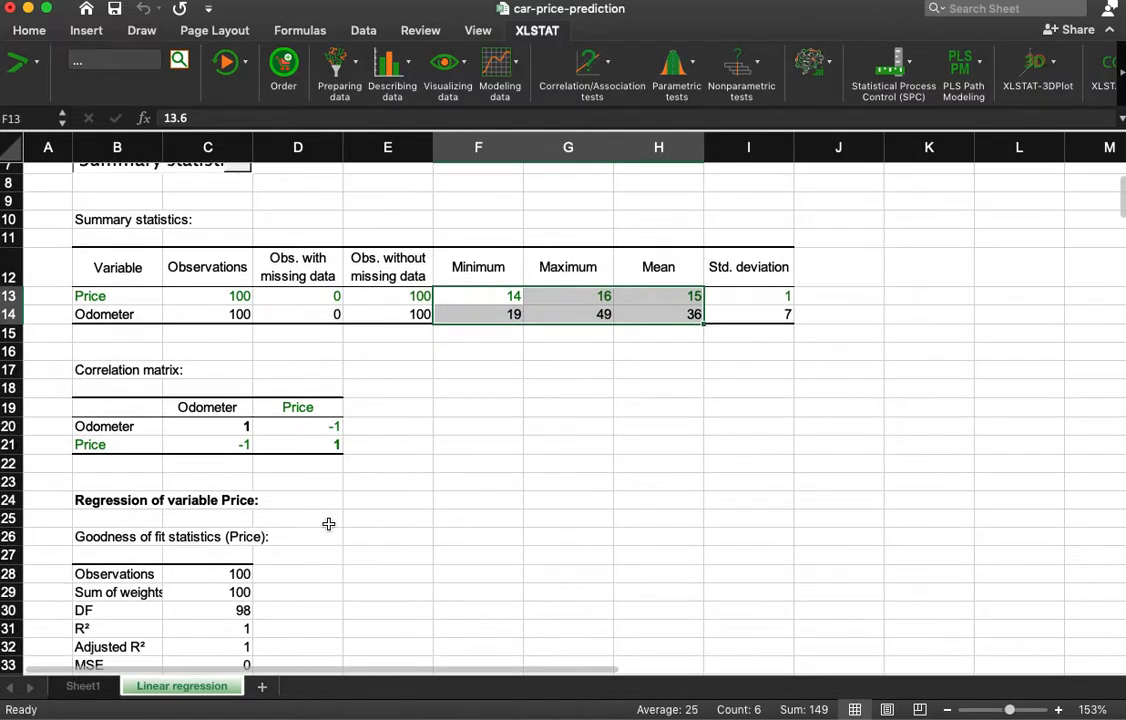
{"action": "scroll", "coordinate": [327, 505], "scroll_direction": "down", "scroll_amount": 10}
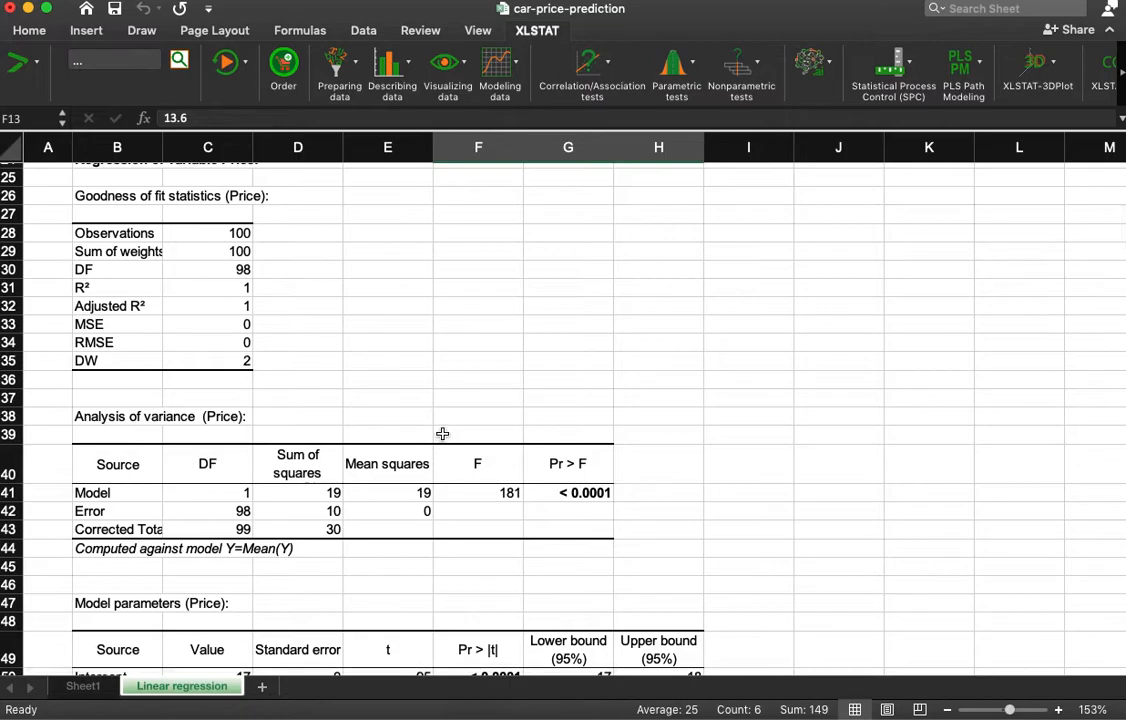
Examine the goodness of fit, analysis of variance and model parameters tables of the Price regression at 117% zoom
{"action": "scroll", "coordinate": [441, 433], "scroll_direction": "down", "scroll_amount": 1}
{"action": "left_click_drag", "start_coordinate": [1012, 711], "coordinate": [1004, 710]}
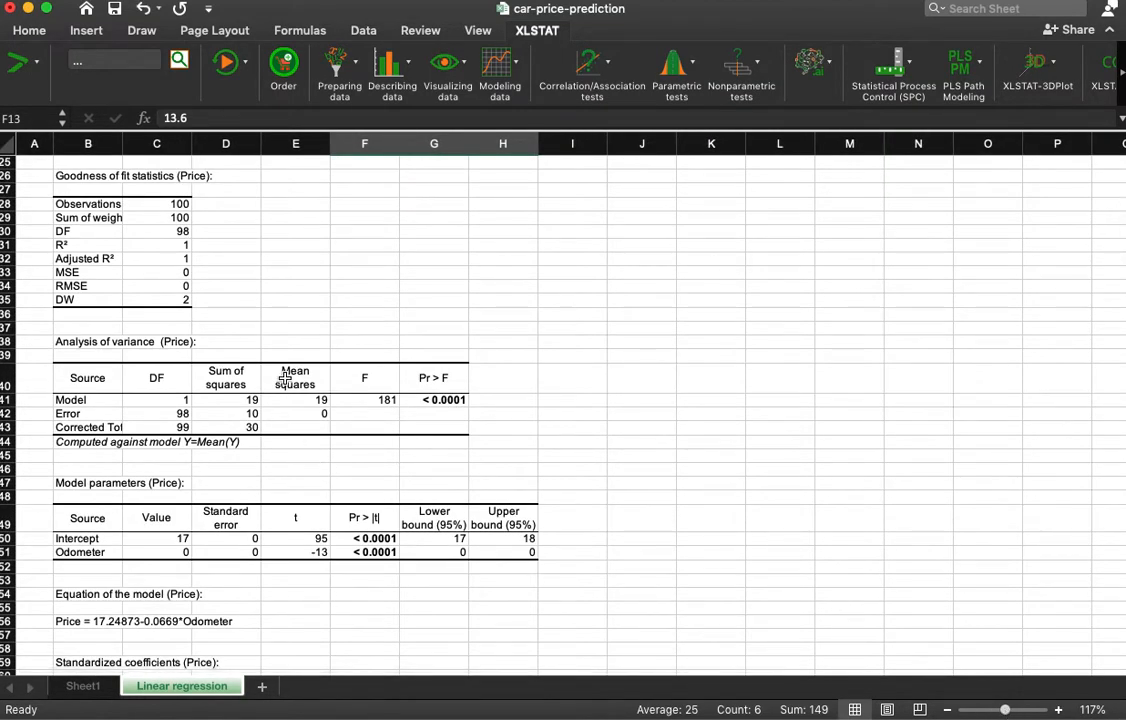
{"action": "scroll", "coordinate": [320, 420], "scroll_direction": "up", "scroll_amount": 2}
{"action": "left_click_drag", "start_coordinate": [515, 590], "coordinate": [62, 204]}
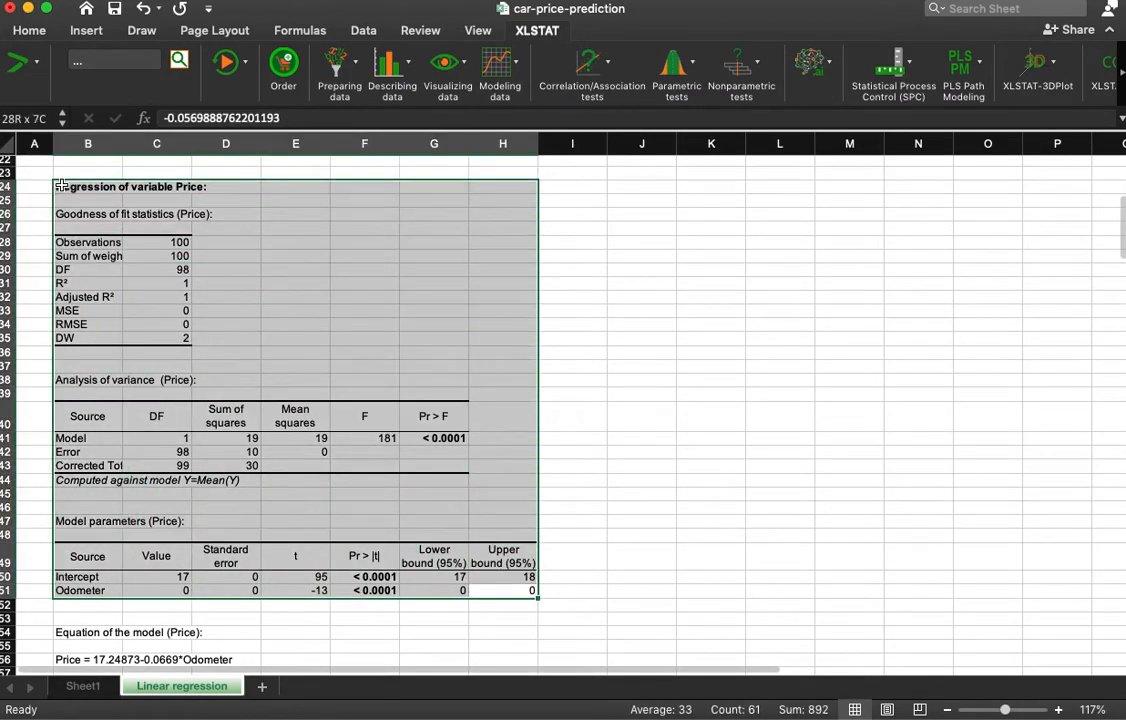
{"action": "left_click", "coordinate": [572, 380]}
{"action": "left_click_drag", "start_coordinate": [133, 215], "coordinate": [165, 328]}
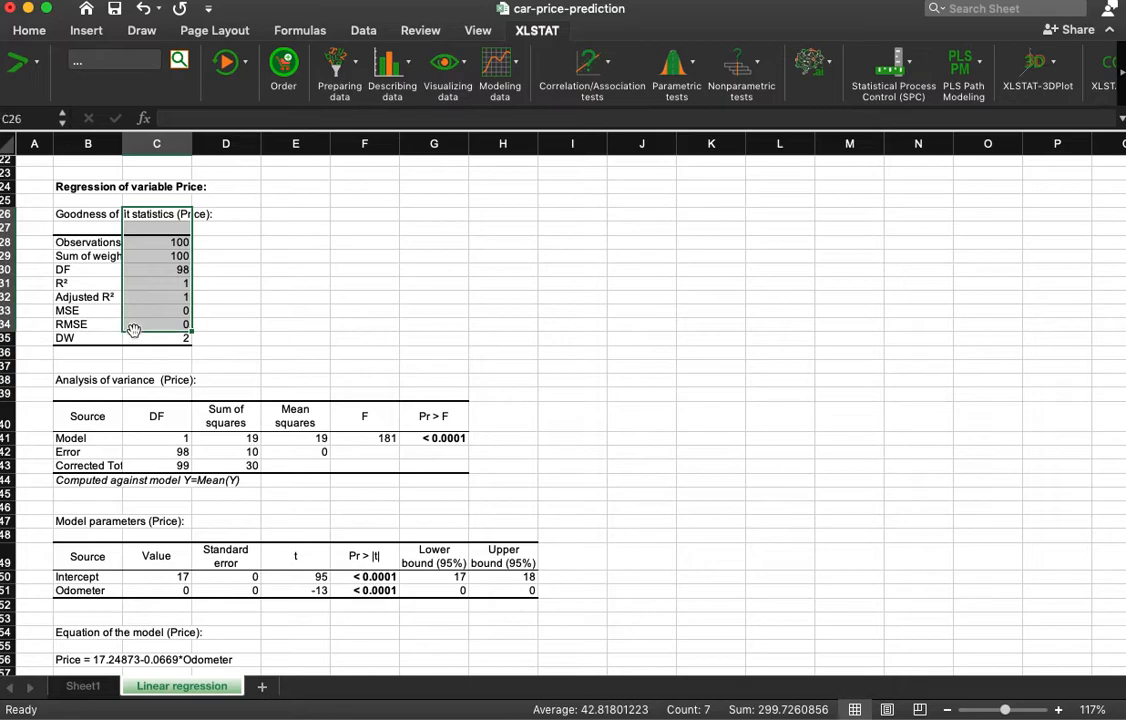
{"action": "left_click", "coordinate": [198, 354]}
Display R², Adjusted R², MSE, RMSE and DW in the goodness of fit table with four decimal places
{"action": "left_click", "coordinate": [167, 282]}
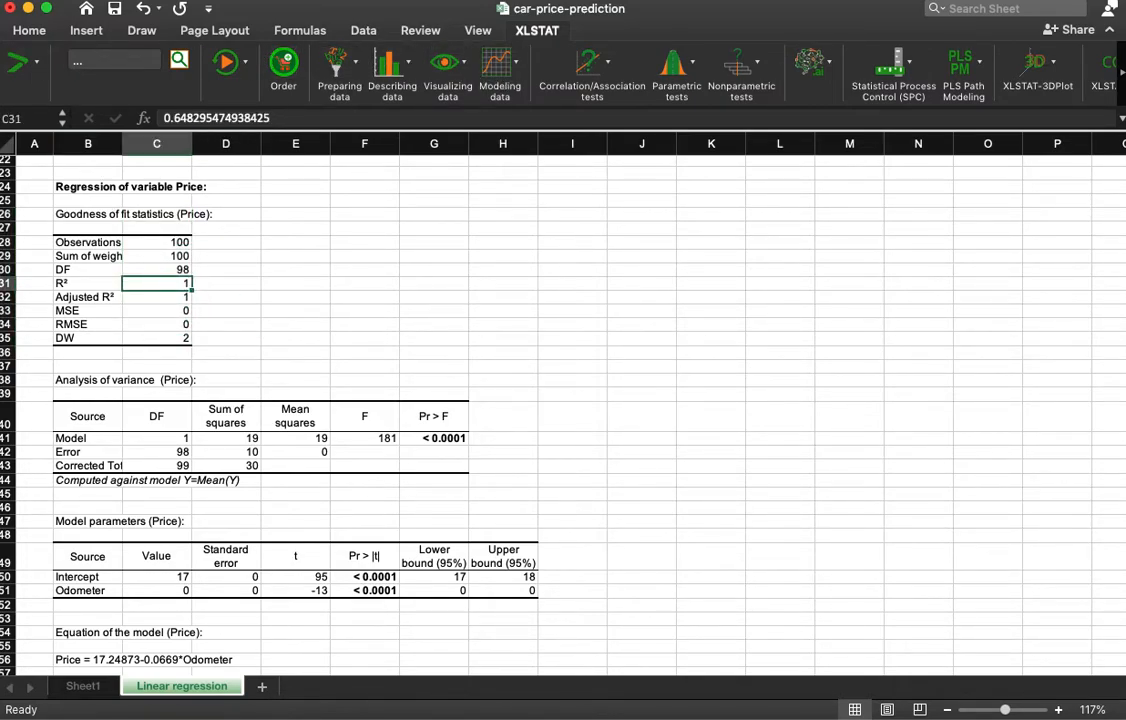
{"action": "left_click", "coordinate": [28, 31]}
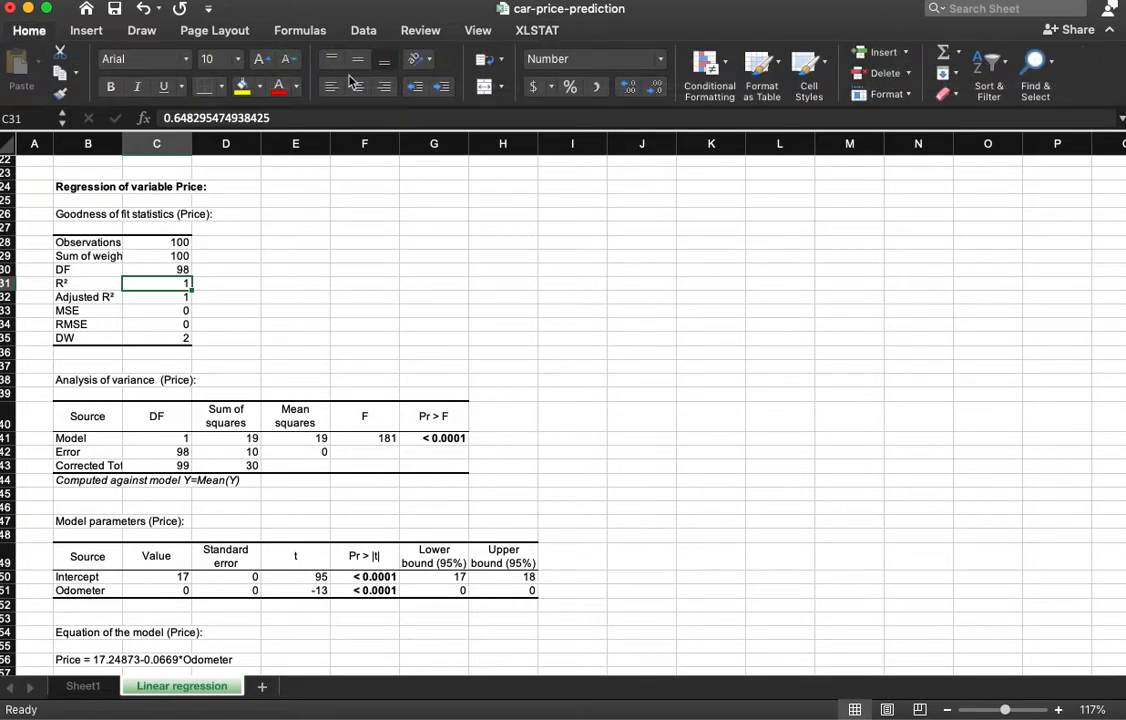
{"action": "left_click", "coordinate": [628, 88]}
{"action": "left_click", "coordinate": [628, 88]}
{"action": "left_click", "coordinate": [628, 88]}
{"action": "left_click_drag", "start_coordinate": [155, 297], "coordinate": [147, 339]}
{"action": "left_click", "coordinate": [628, 88]}
{"action": "left_click", "coordinate": [628, 88]}
{"action": "left_click", "coordinate": [628, 88]}
{"action": "left_click", "coordinate": [628, 88]}
Examine the R² value, the analysis of variance table with its F statistic, and the intercept and odometer coefficients
{"action": "left_click", "coordinate": [92, 283]}
{"action": "left_click", "coordinate": [240, 283]}
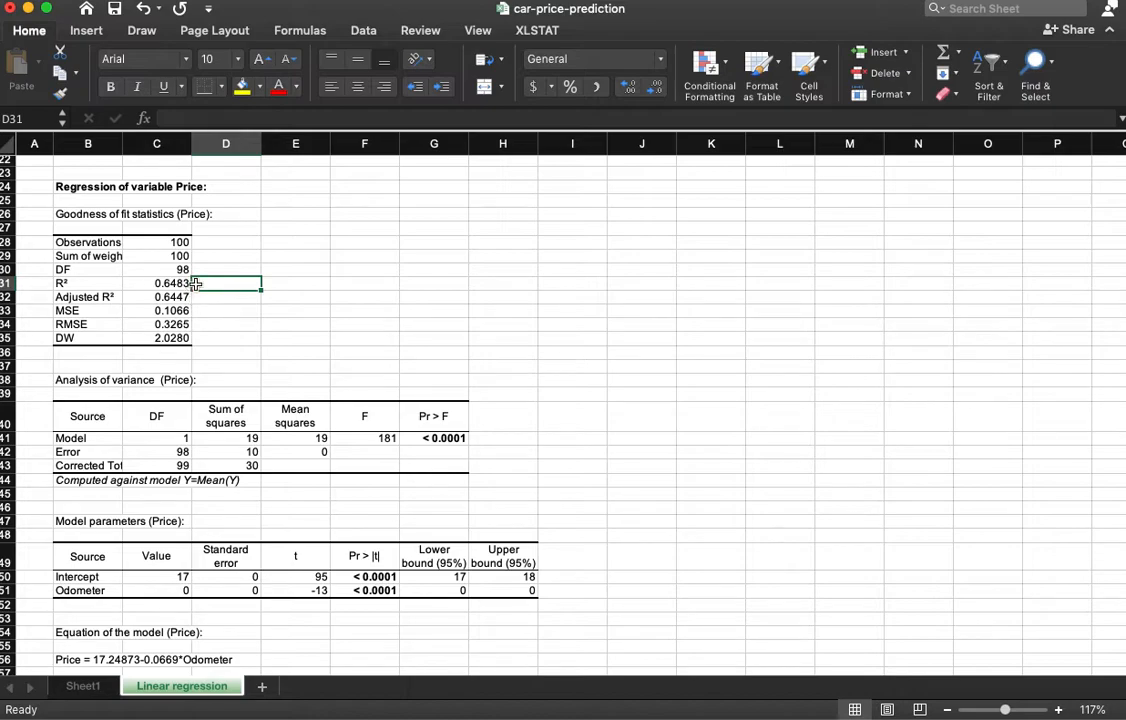
{"action": "left_click", "coordinate": [94, 187]}
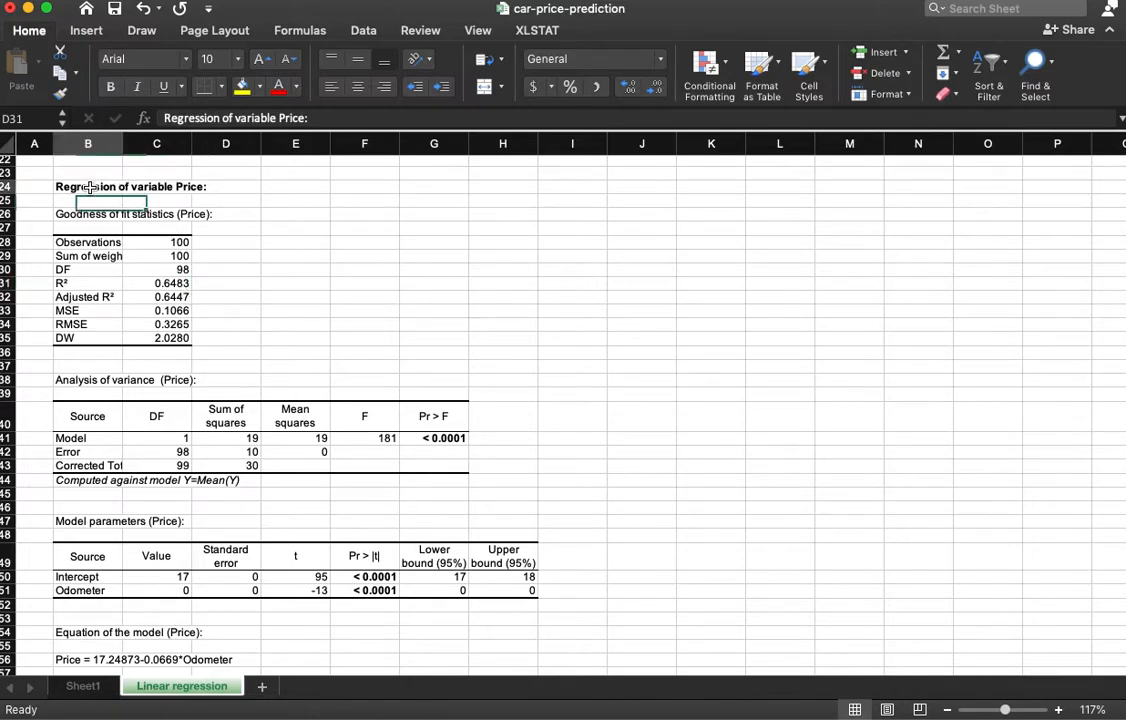
{"action": "left_click", "coordinate": [296, 117]}
{"action": "left_click", "coordinate": [250, 337]}
{"action": "left_click_drag", "start_coordinate": [70, 380], "coordinate": [440, 467]}
{"action": "left_click", "coordinate": [425, 508]}
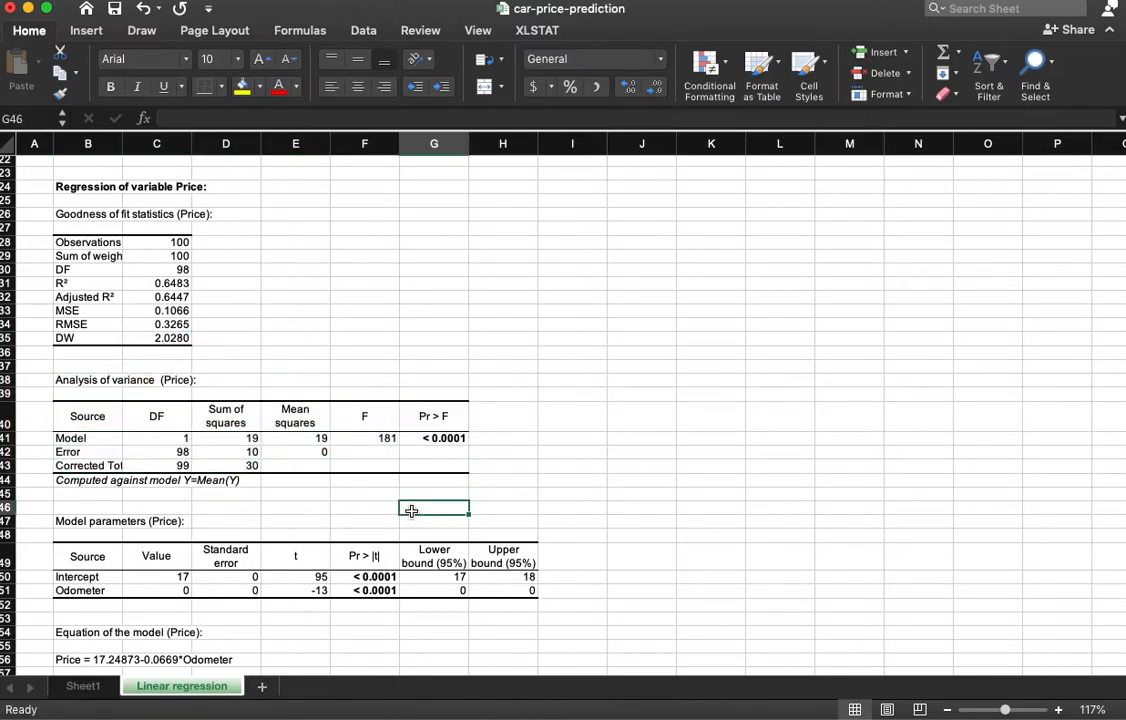
{"action": "left_click_drag", "start_coordinate": [65, 380], "coordinate": [402, 481]}
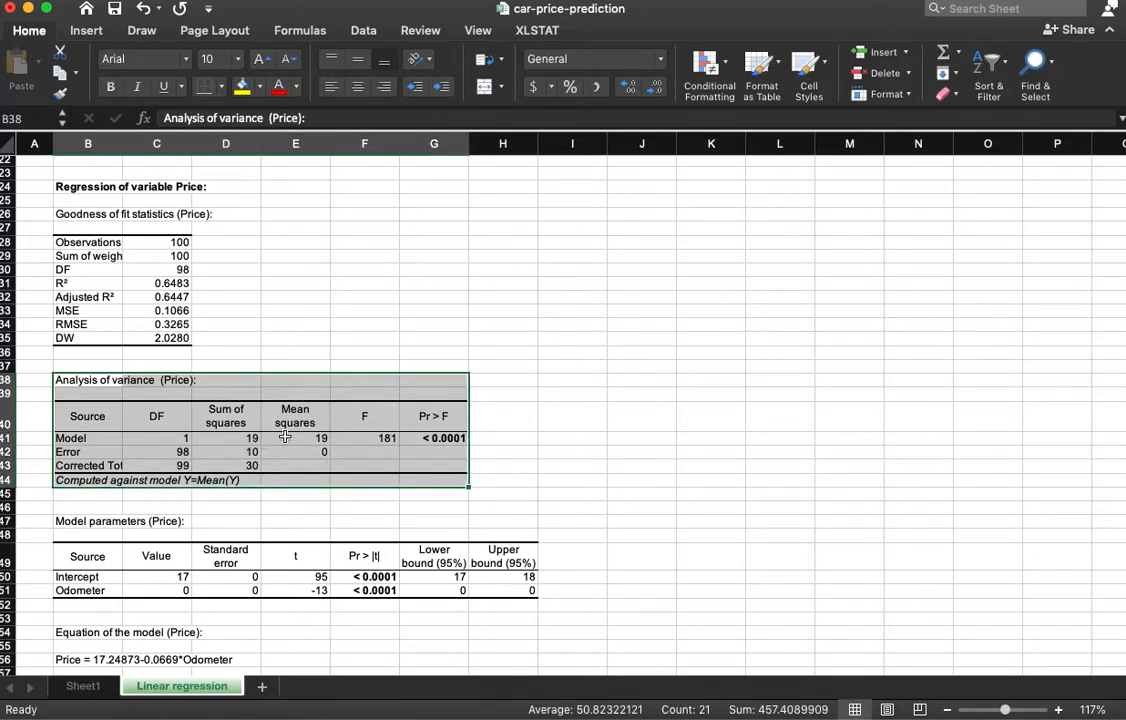
{"action": "left_click", "coordinate": [360, 444]}
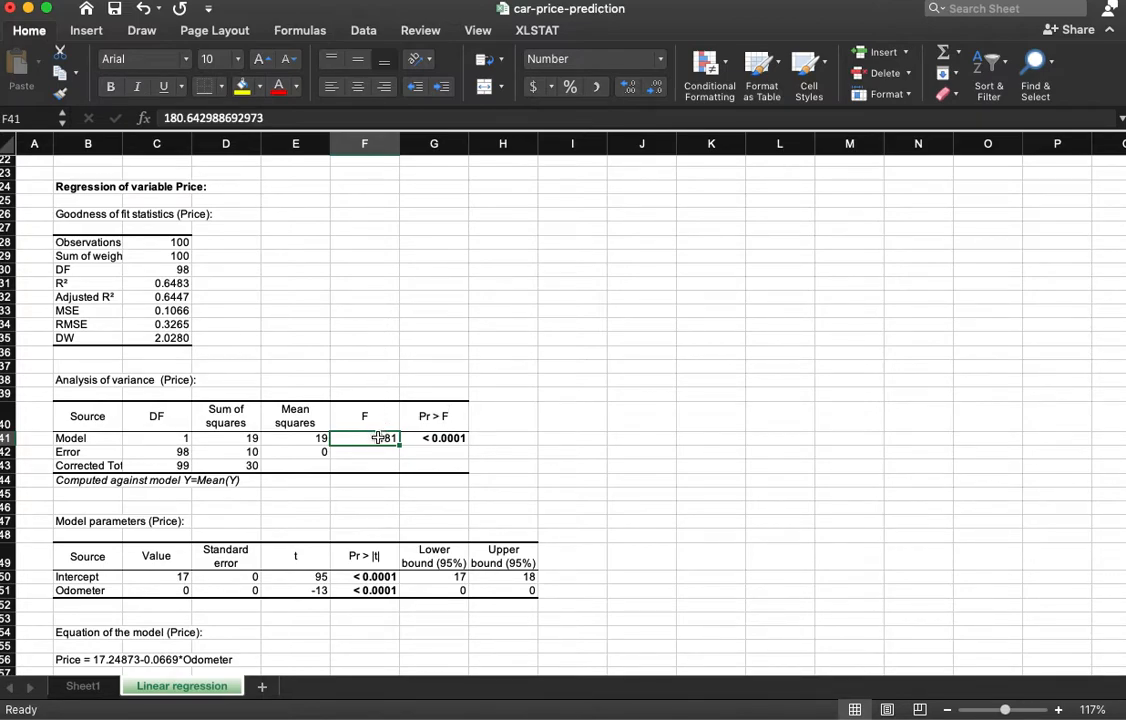
{"action": "left_click_drag", "start_coordinate": [174, 579], "coordinate": [162, 590]}
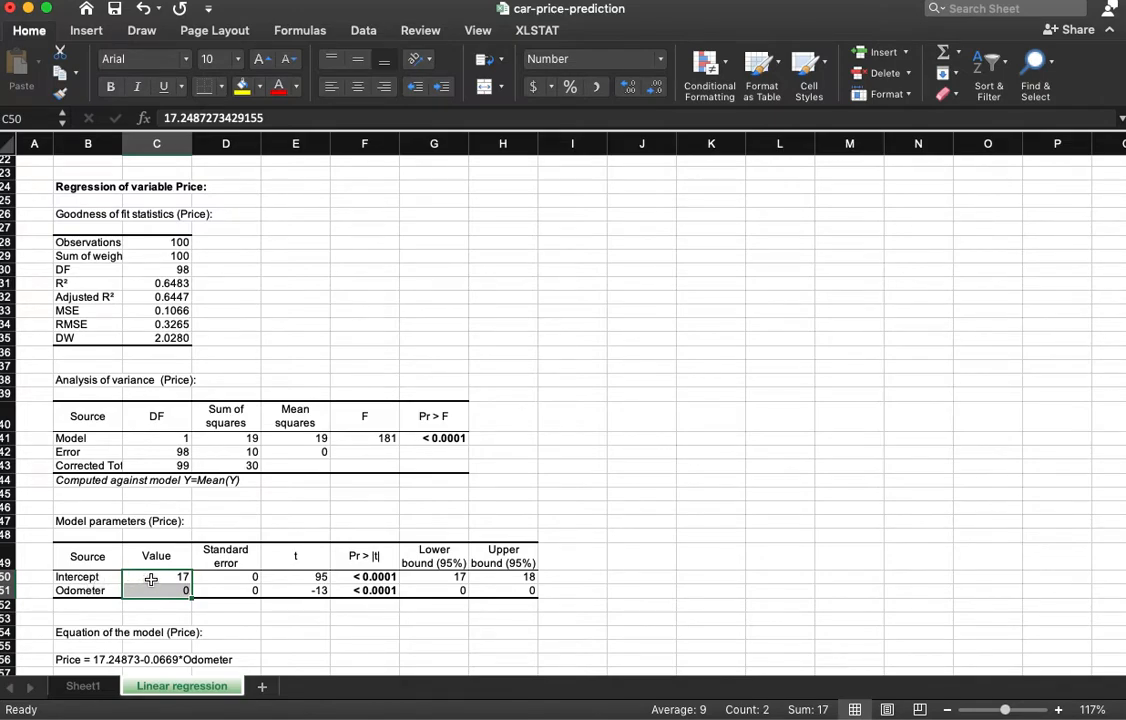
{"action": "left_click", "coordinate": [372, 438]}
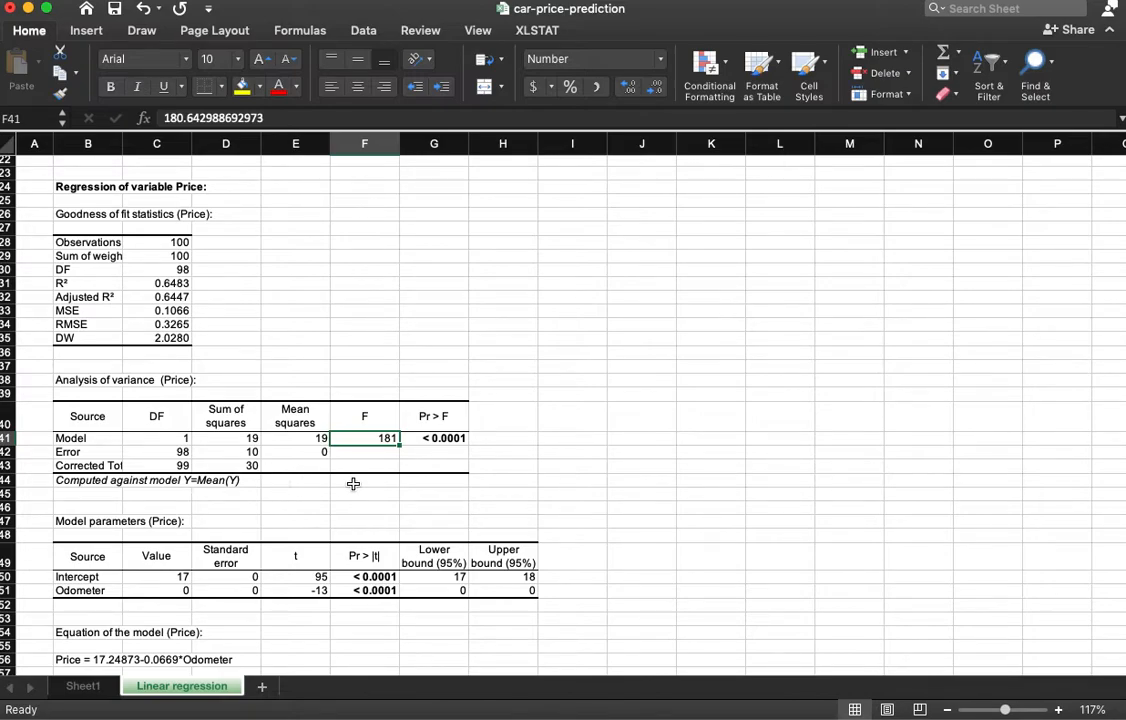
{"action": "left_click", "coordinate": [378, 463]}
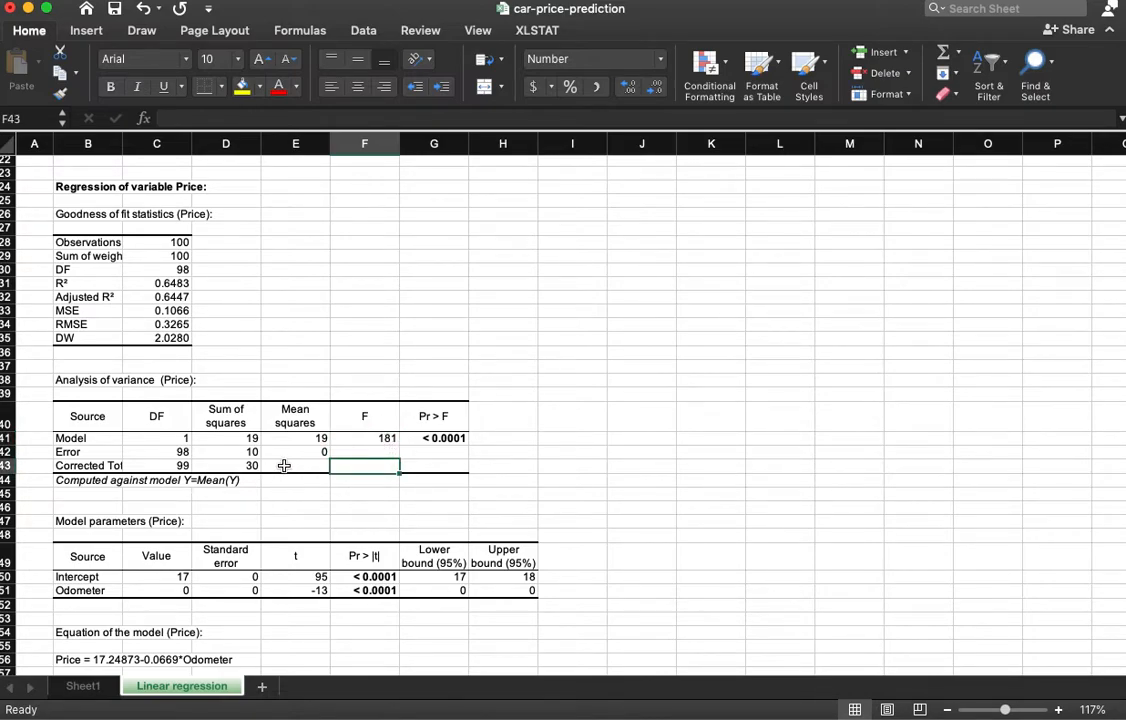
Display the intercept and odometer figures in the model parameters table with four decimal places
{"action": "scroll", "coordinate": [155, 568], "scroll_direction": "down", "scroll_amount": 1}
{"action": "left_click_drag", "start_coordinate": [170, 569], "coordinate": [535, 584]}
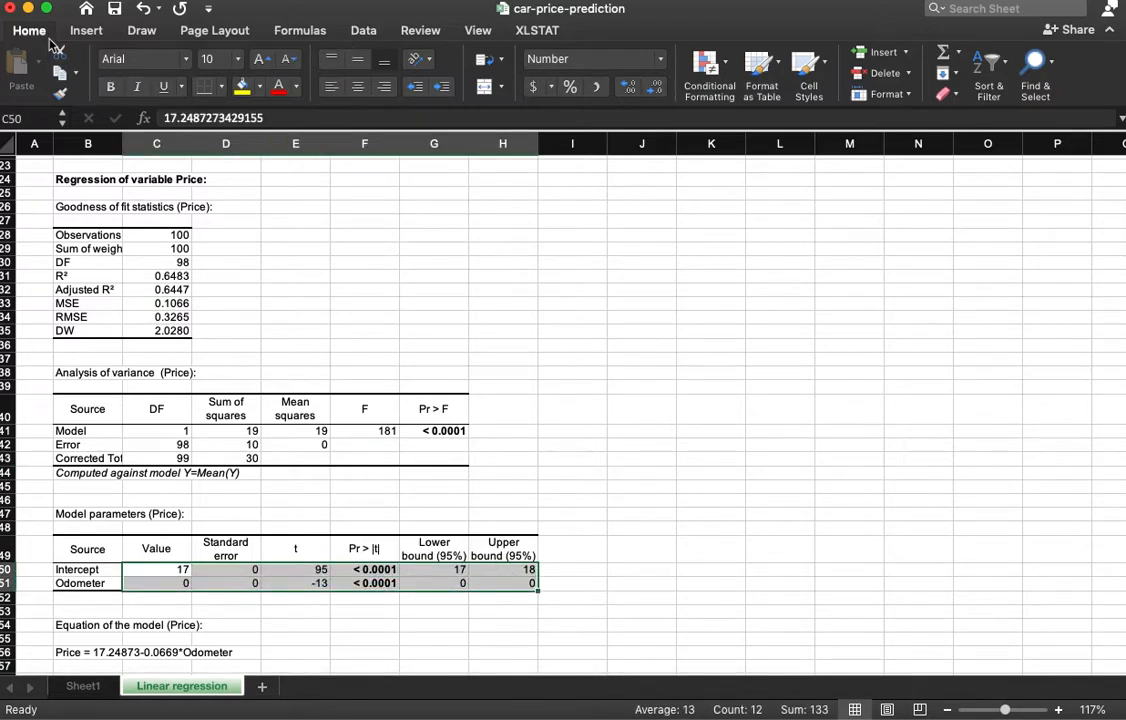
{"action": "left_click", "coordinate": [635, 89]}
{"action": "left_click", "coordinate": [635, 89]}
{"action": "left_click", "coordinate": [635, 89]}
{"action": "left_click", "coordinate": [635, 89]}
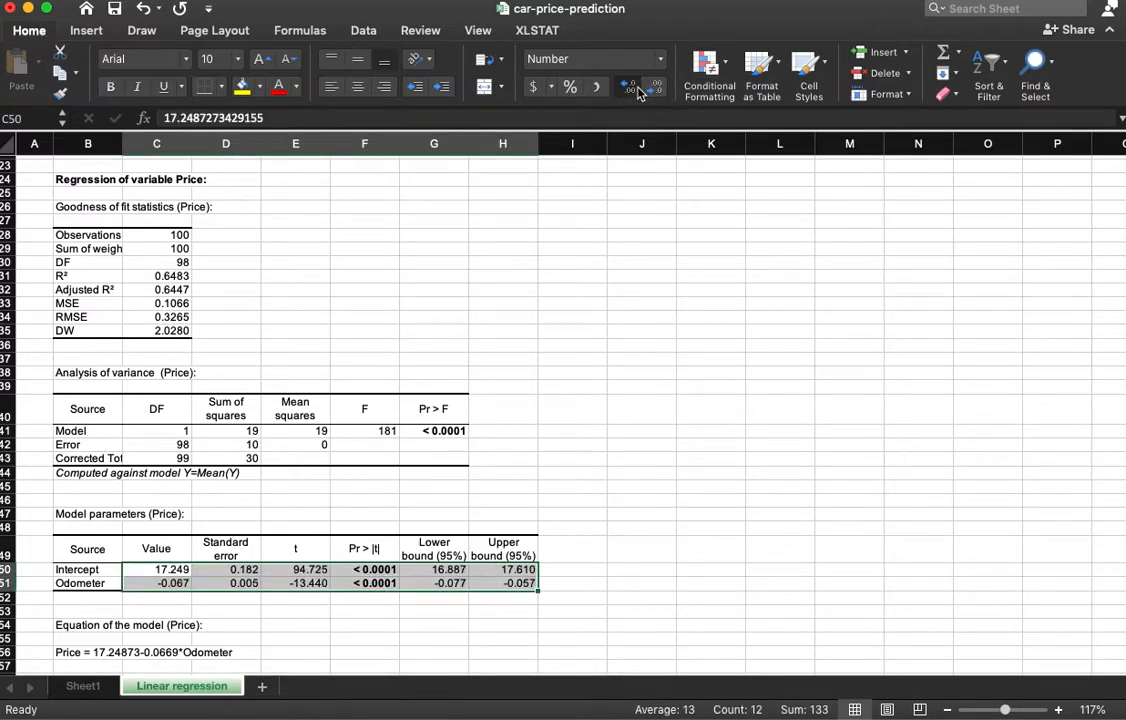
{"action": "left_click", "coordinate": [656, 430]}
Review the intercept and odometer coefficient values in the model parameters table
{"action": "scroll", "coordinate": [440, 664], "scroll_direction": "down", "scroll_amount": 3}
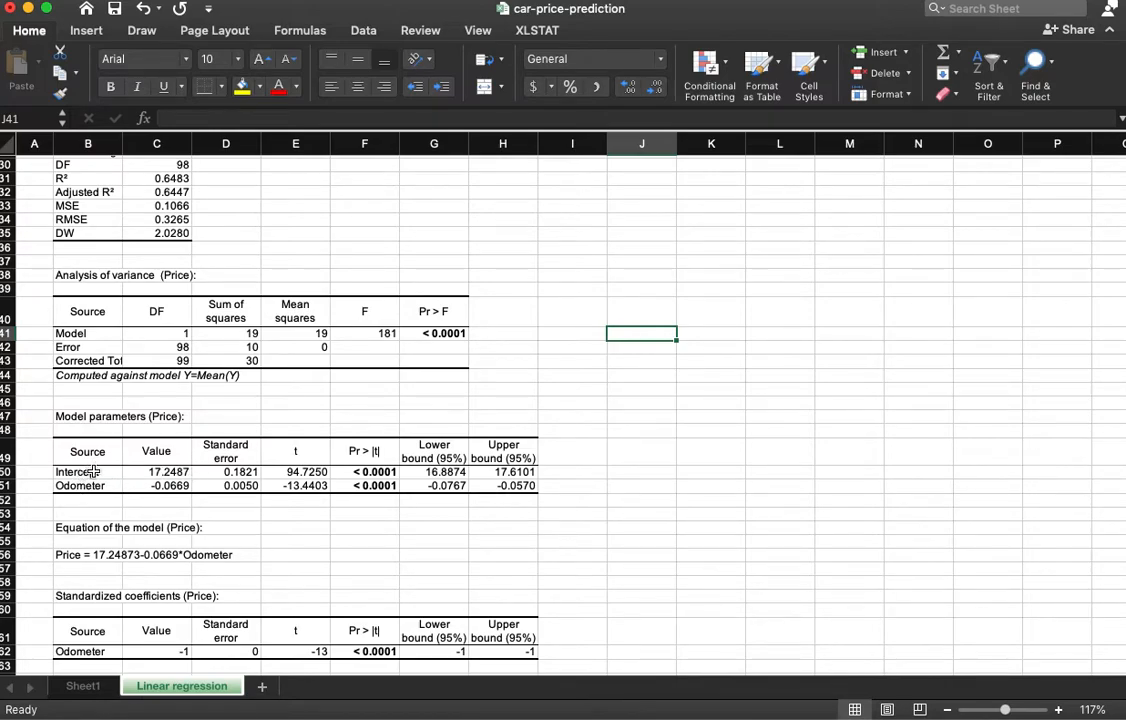
{"action": "left_click", "coordinate": [91, 471]}
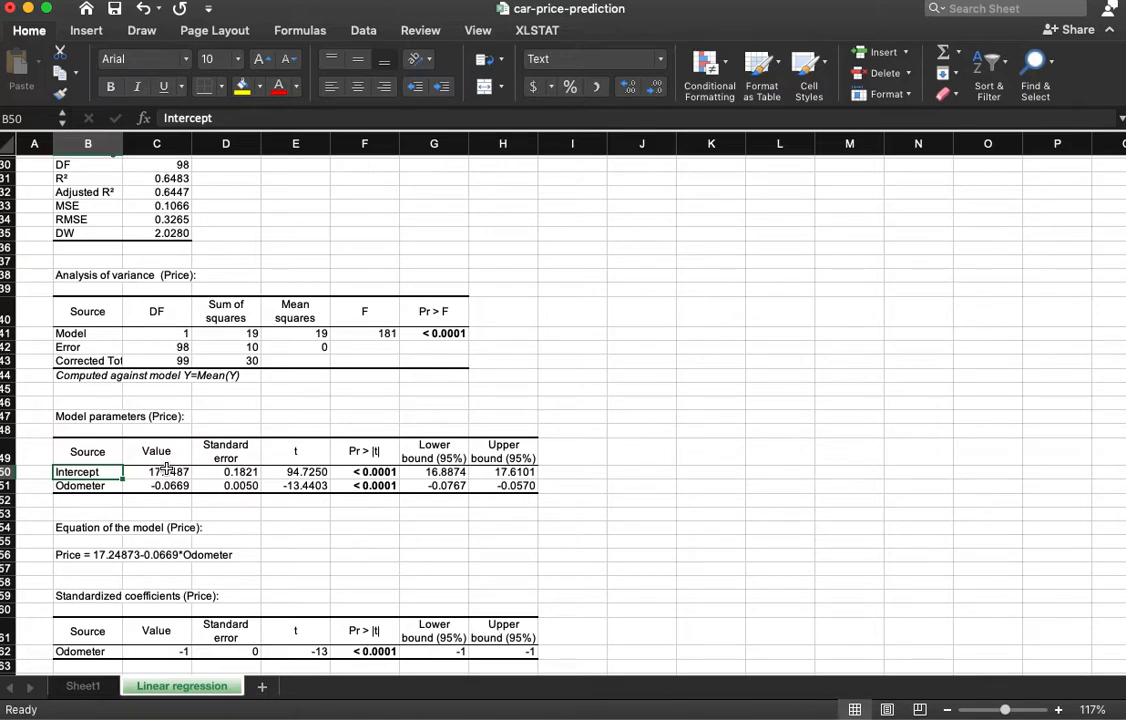
{"action": "left_click", "coordinate": [173, 468]}
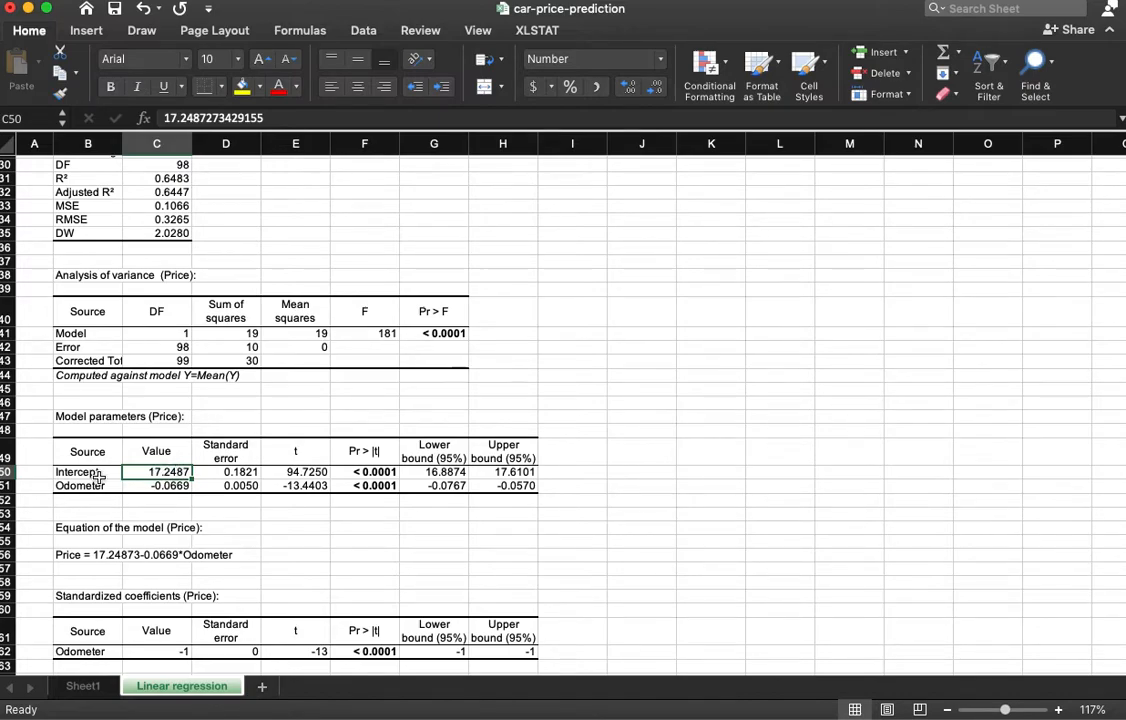
{"action": "left_click", "coordinate": [148, 486]}
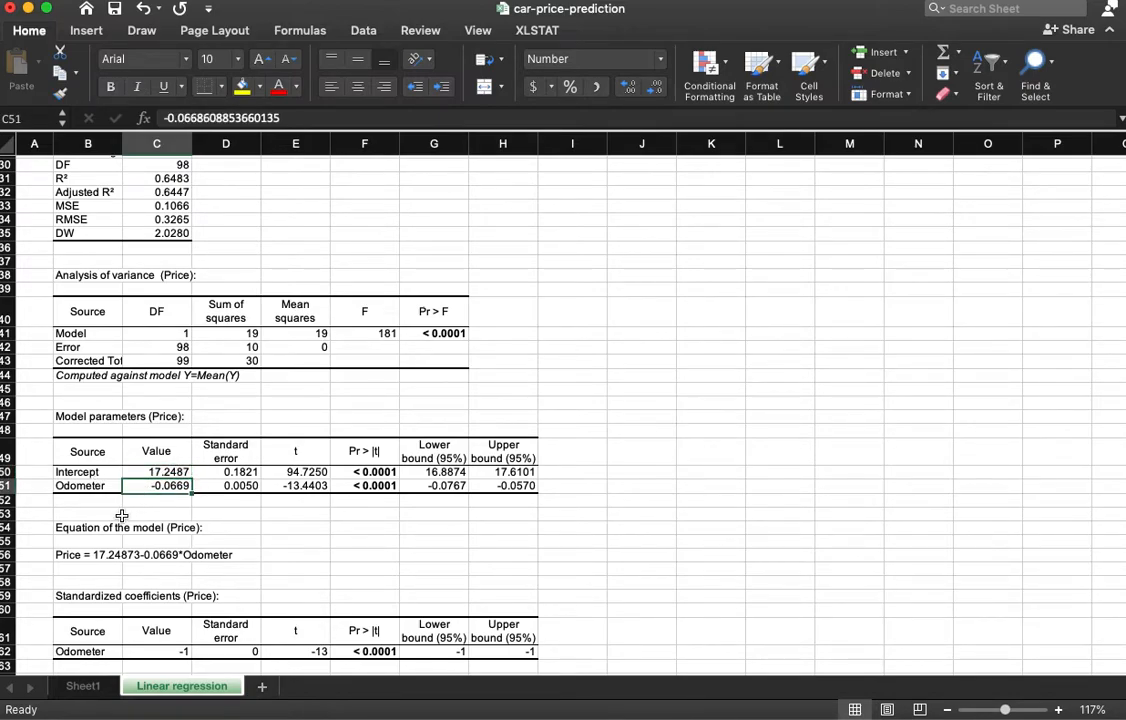
{"action": "left_click", "coordinate": [162, 451]}
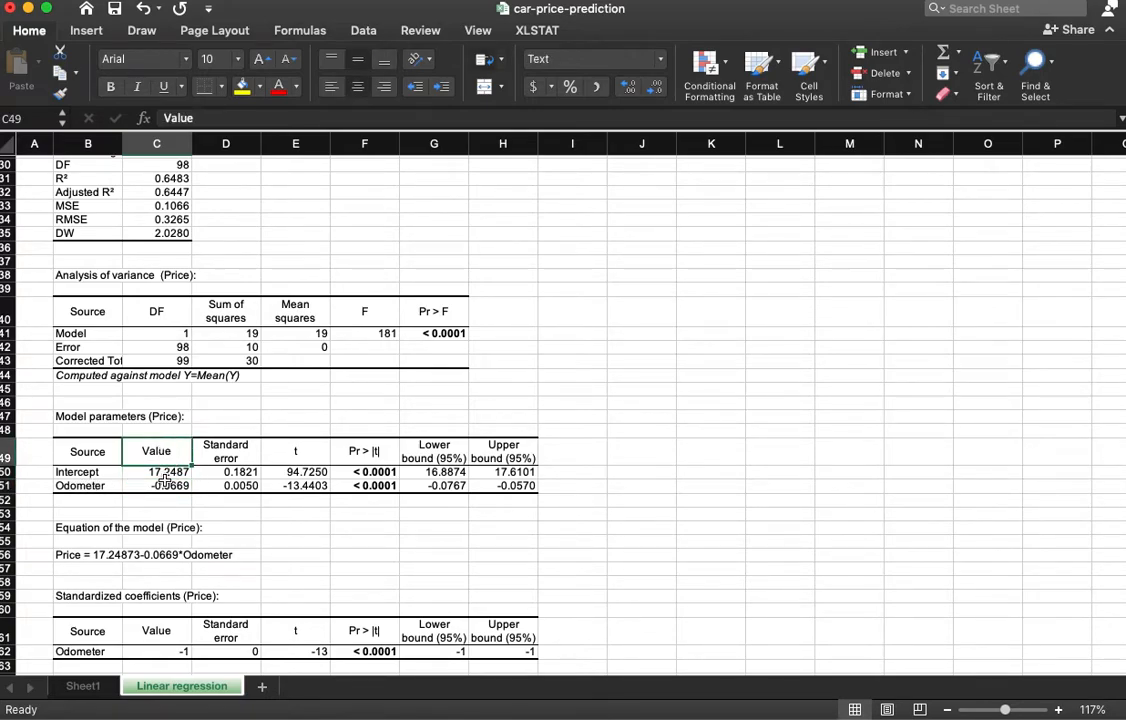
{"action": "left_click", "coordinate": [155, 486]}
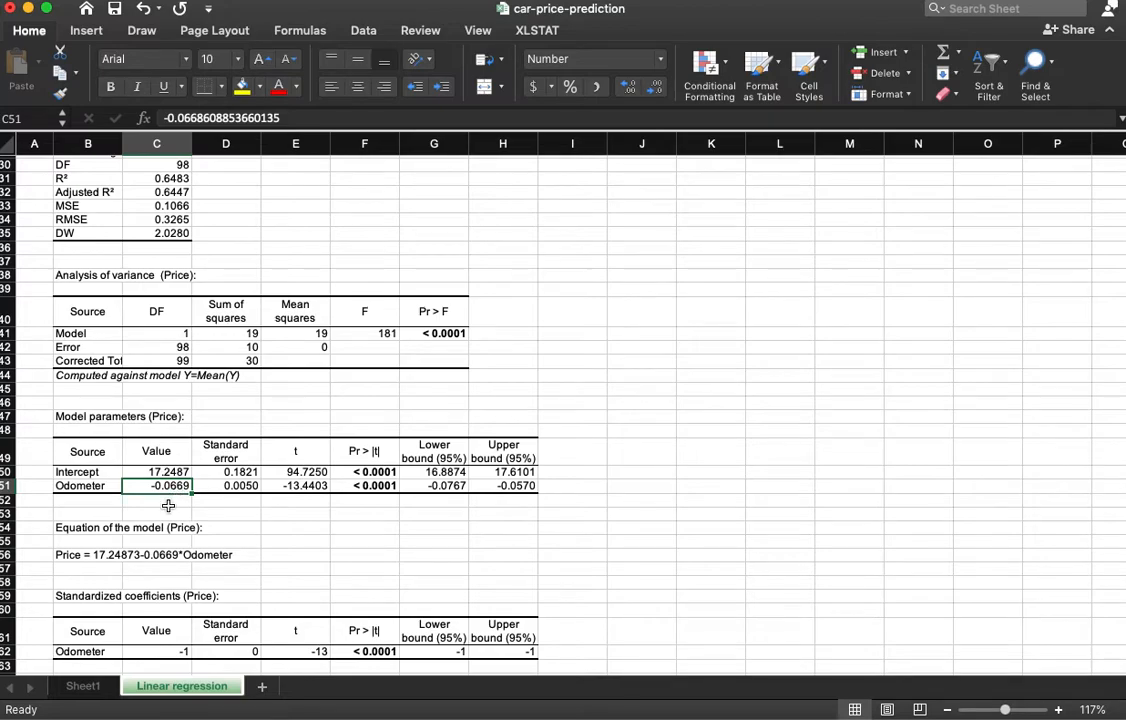
{"action": "double_click", "coordinate": [177, 487]}
{"action": "left_click_drag", "start_coordinate": [185, 486], "coordinate": [47, 486]}
{"action": "type", "text": "="}
{"action": "left_click", "coordinate": [305, 515]}
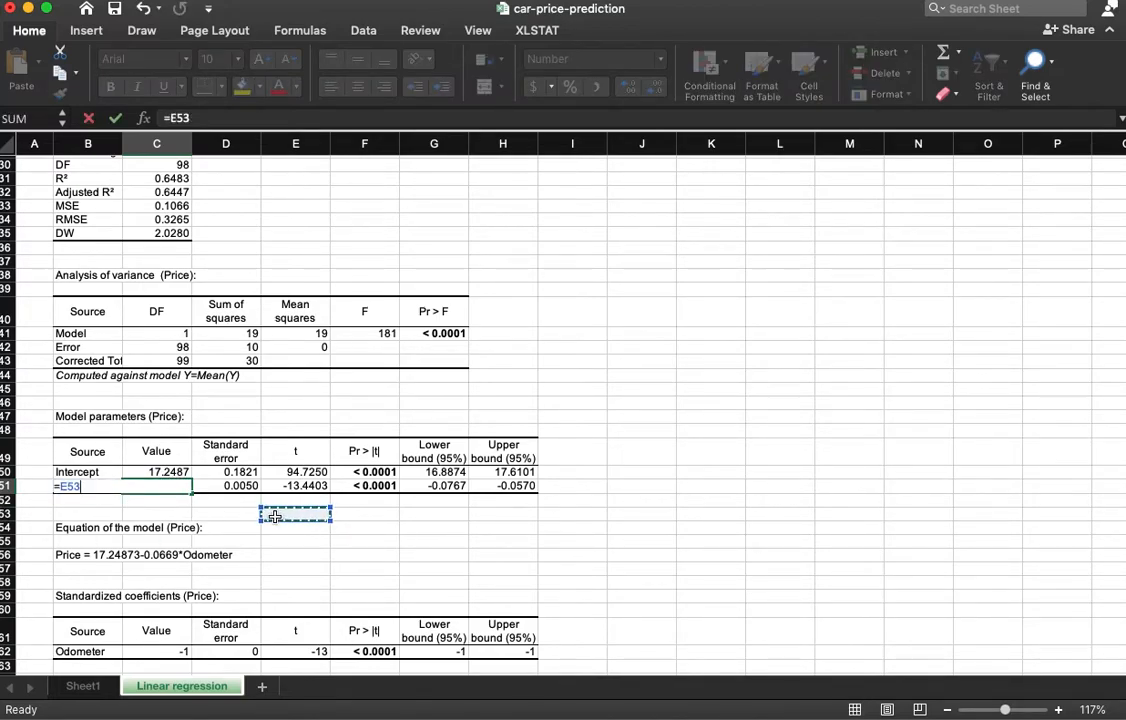
{"action": "key", "text": "Escape"}
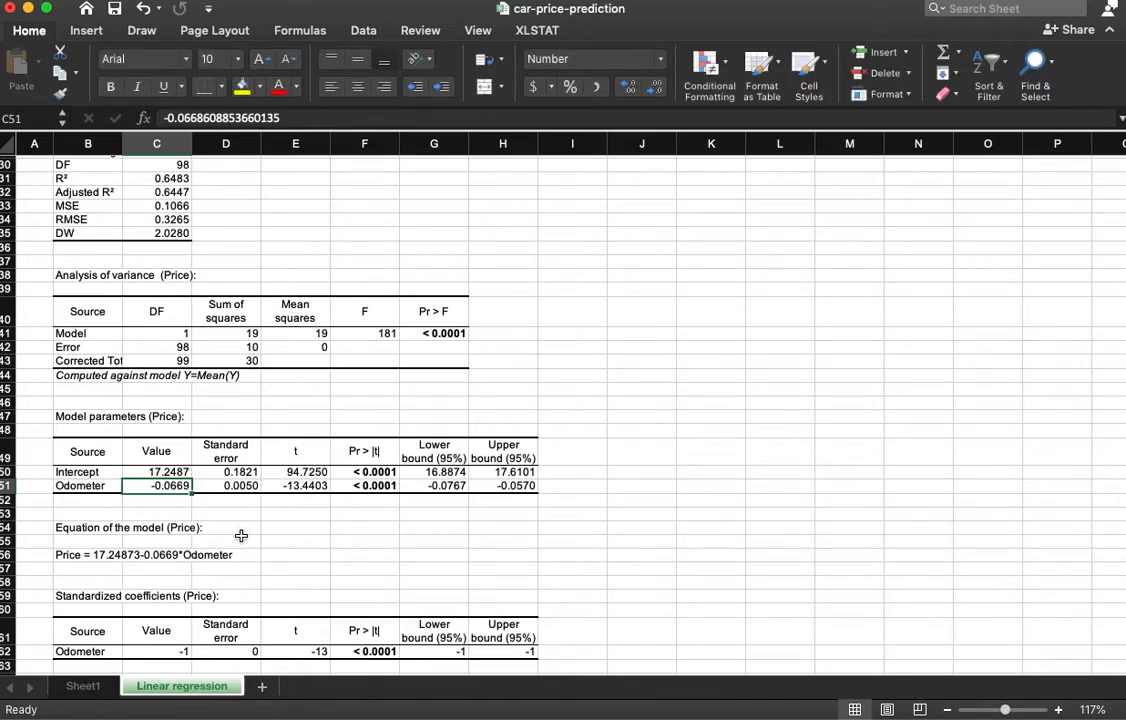
Enlarge the model equation in cell B56 to font size 48
{"action": "left_click", "coordinate": [66, 555]}
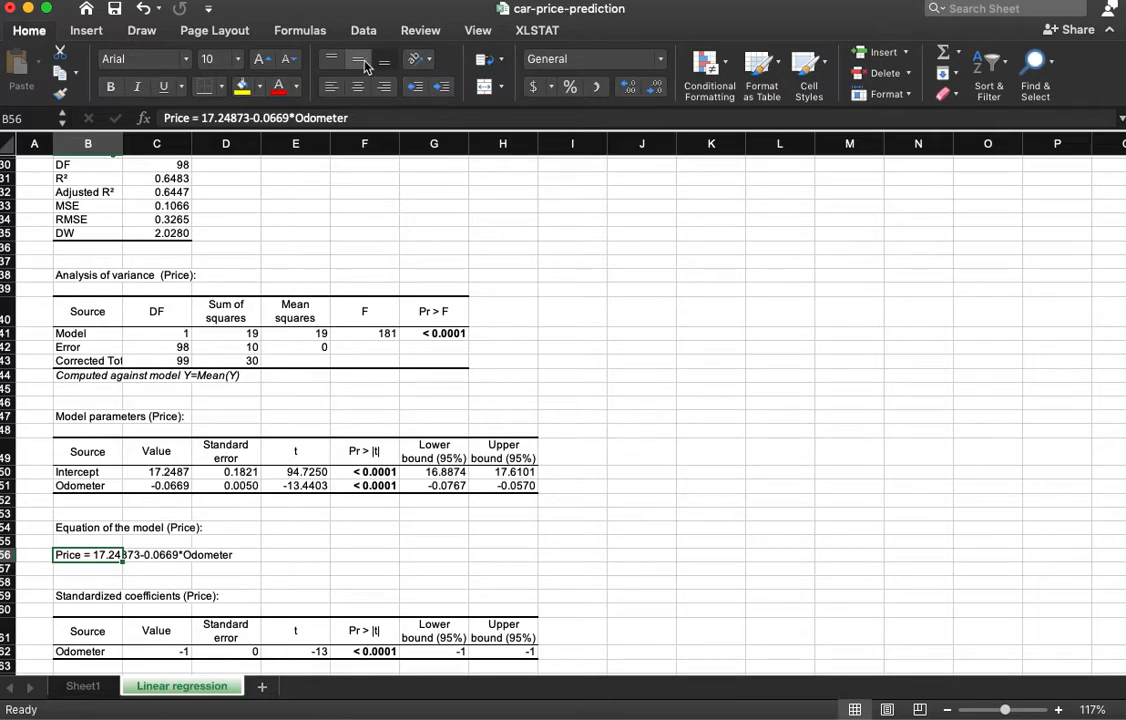
{"action": "left_click", "coordinate": [264, 60]}
{"action": "left_click", "coordinate": [264, 60]}
{"action": "left_click", "coordinate": [264, 60]}
{"action": "left_click", "coordinate": [264, 60]}
{"action": "left_click", "coordinate": [264, 60]}
{"action": "left_click", "coordinate": [266, 62]}
{"action": "left_click", "coordinate": [266, 62]}
{"action": "left_click", "coordinate": [266, 62]}
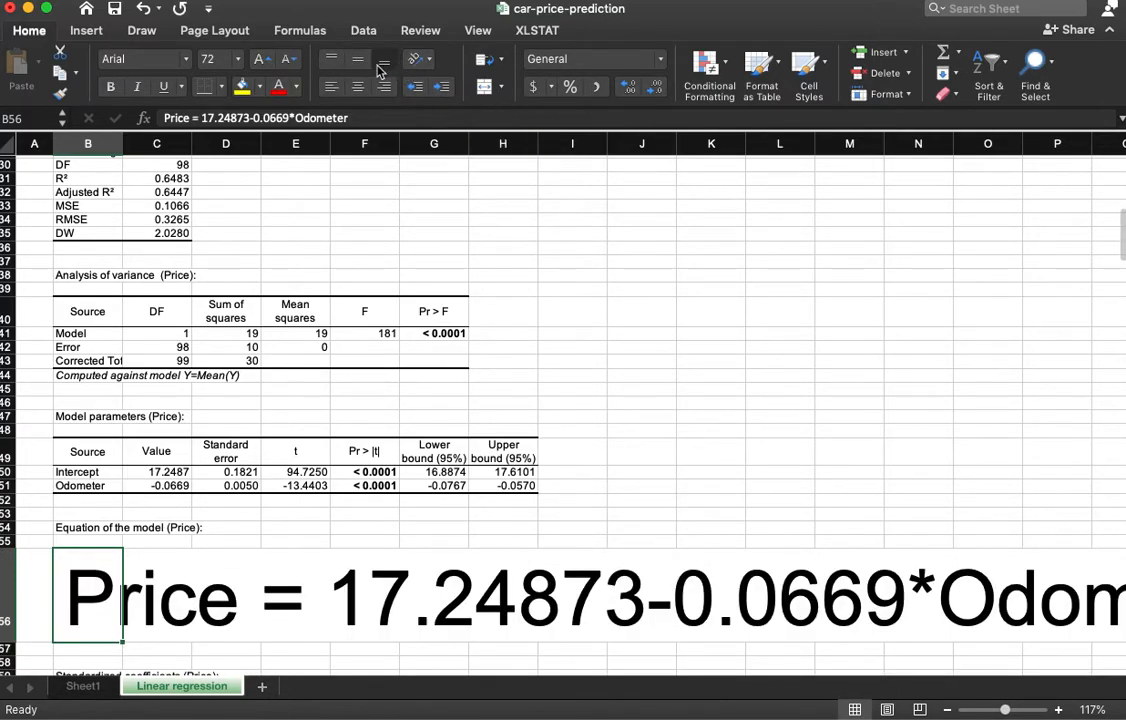
{"action": "left_click", "coordinate": [289, 66]}
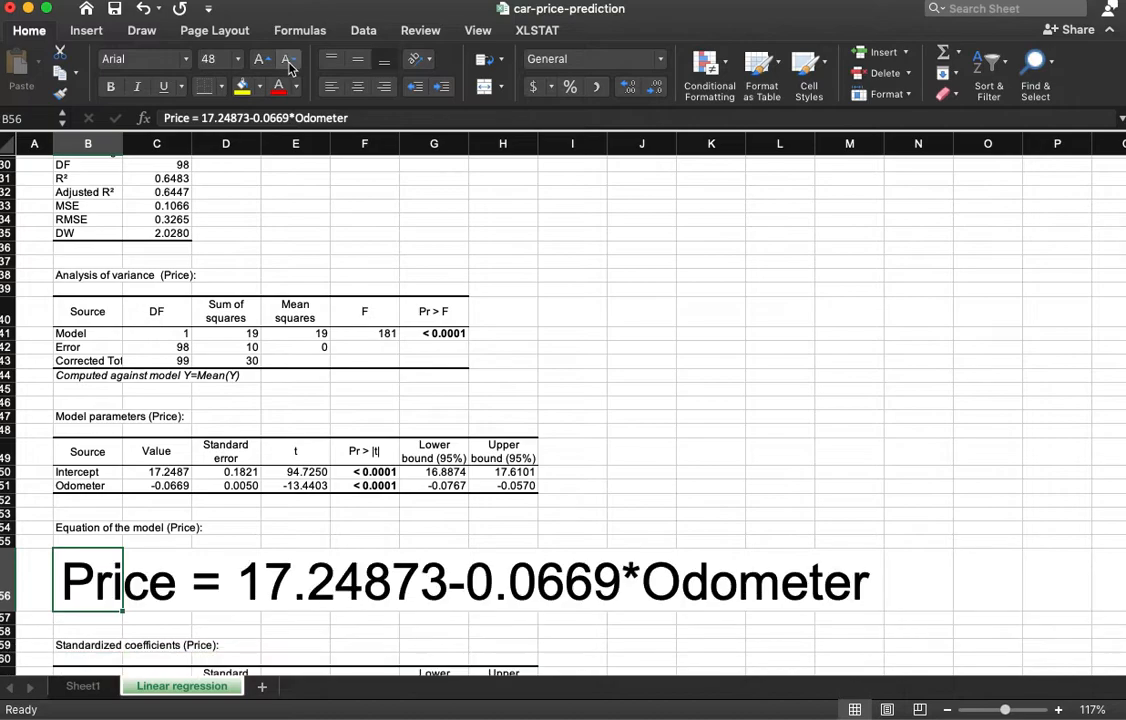
Compare the enlarged price equation with the odometer row's coefficient and t value in the model parameters table
{"action": "left_click", "coordinate": [680, 597]}
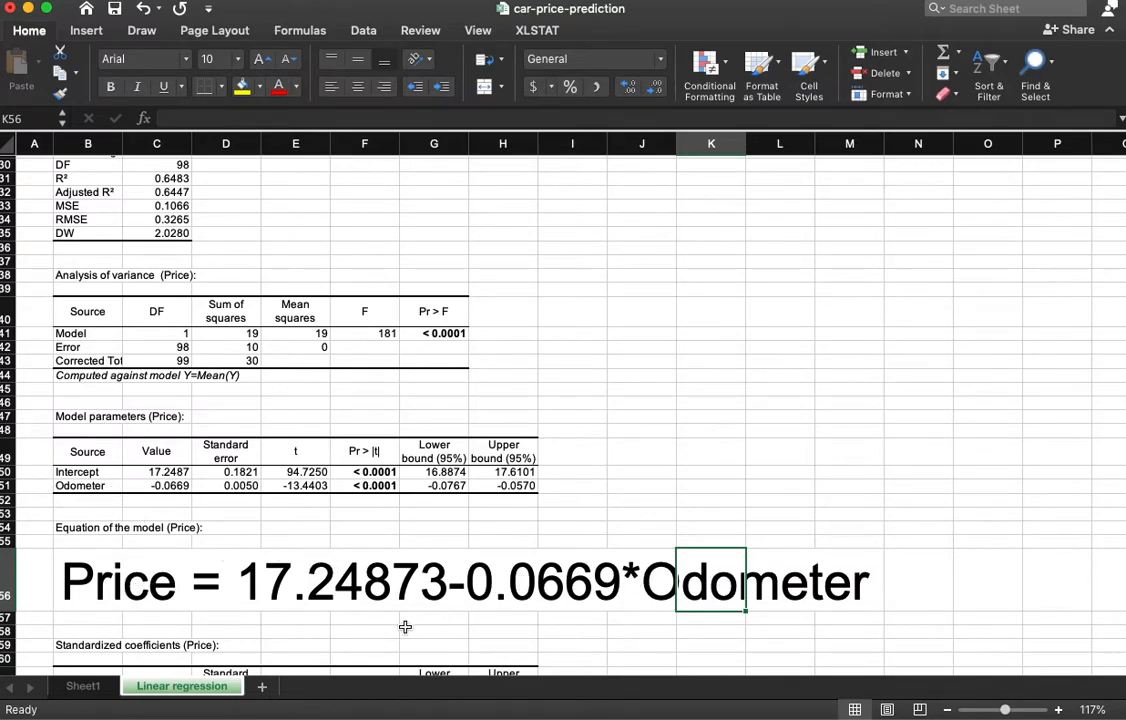
{"action": "left_click", "coordinate": [92, 484]}
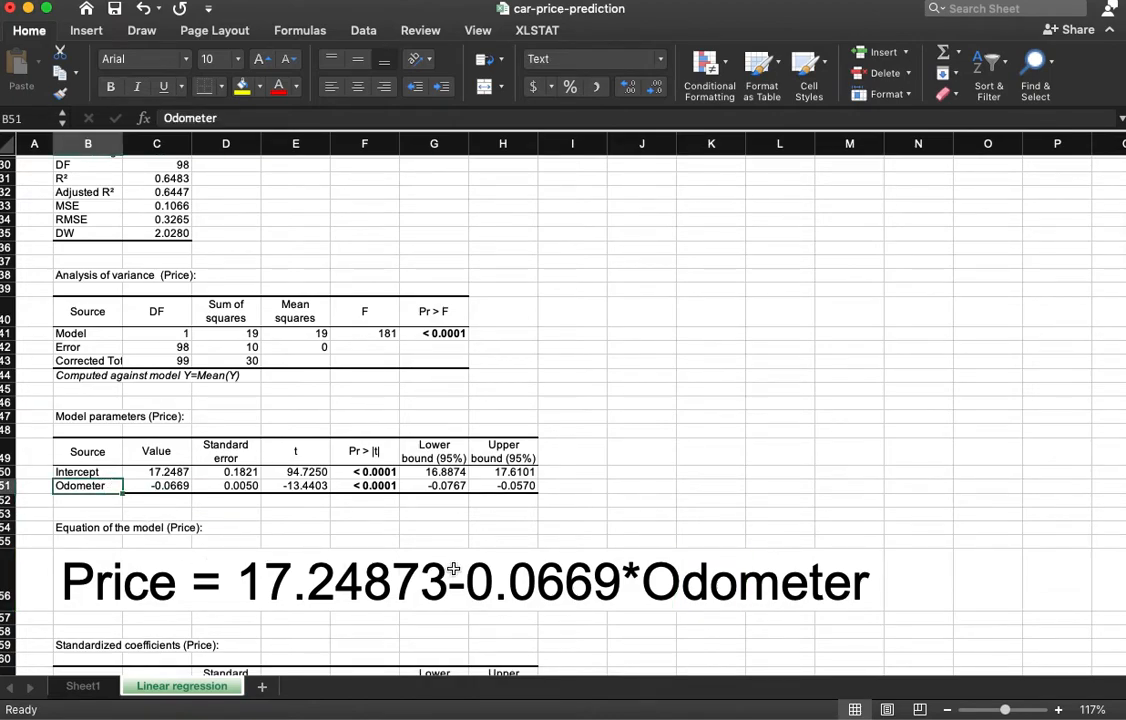
{"action": "left_click", "coordinate": [112, 591]}
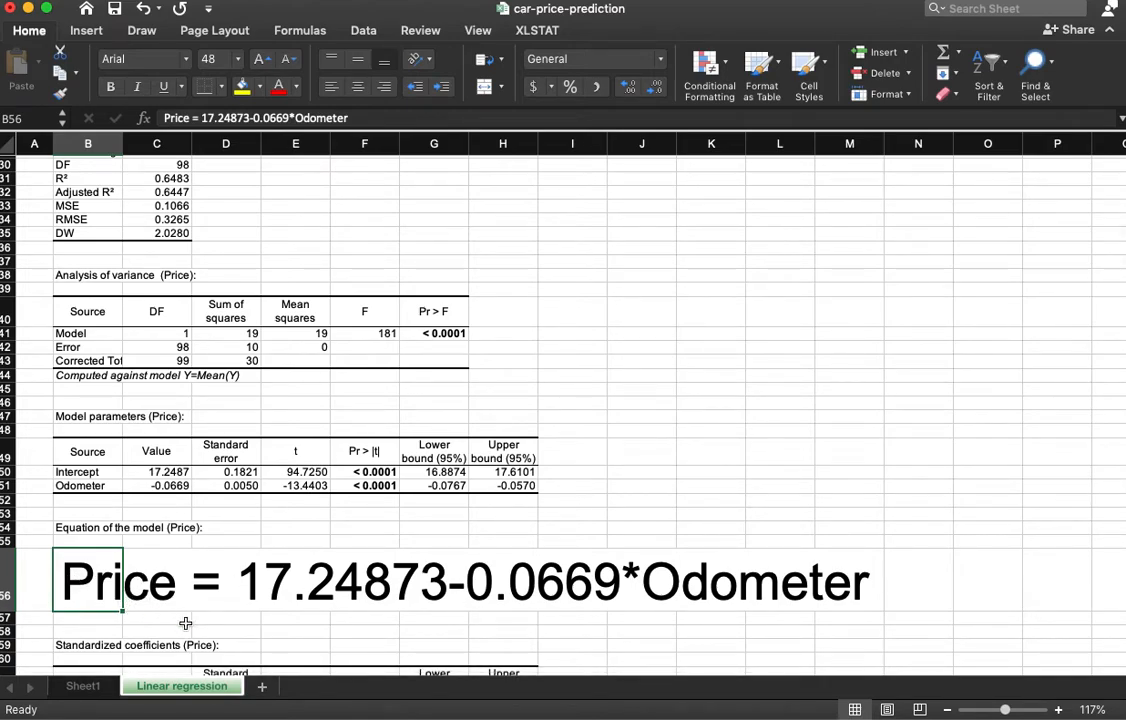
{"action": "left_click", "coordinate": [146, 486]}
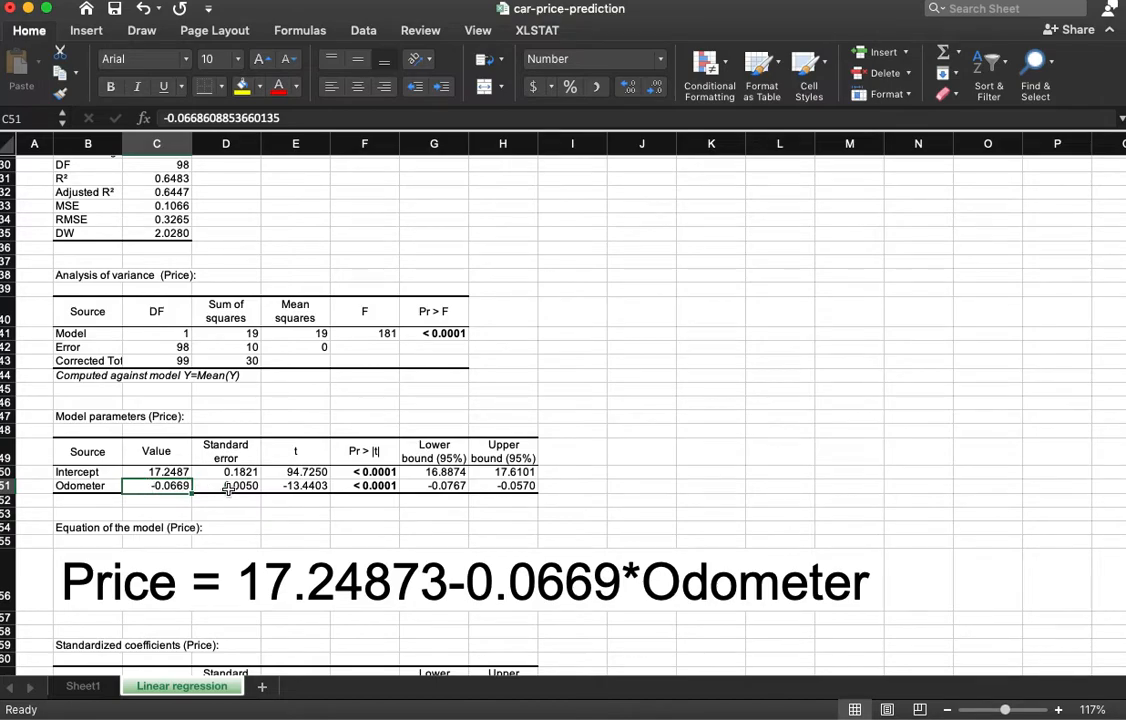
{"action": "left_click", "coordinate": [295, 486]}
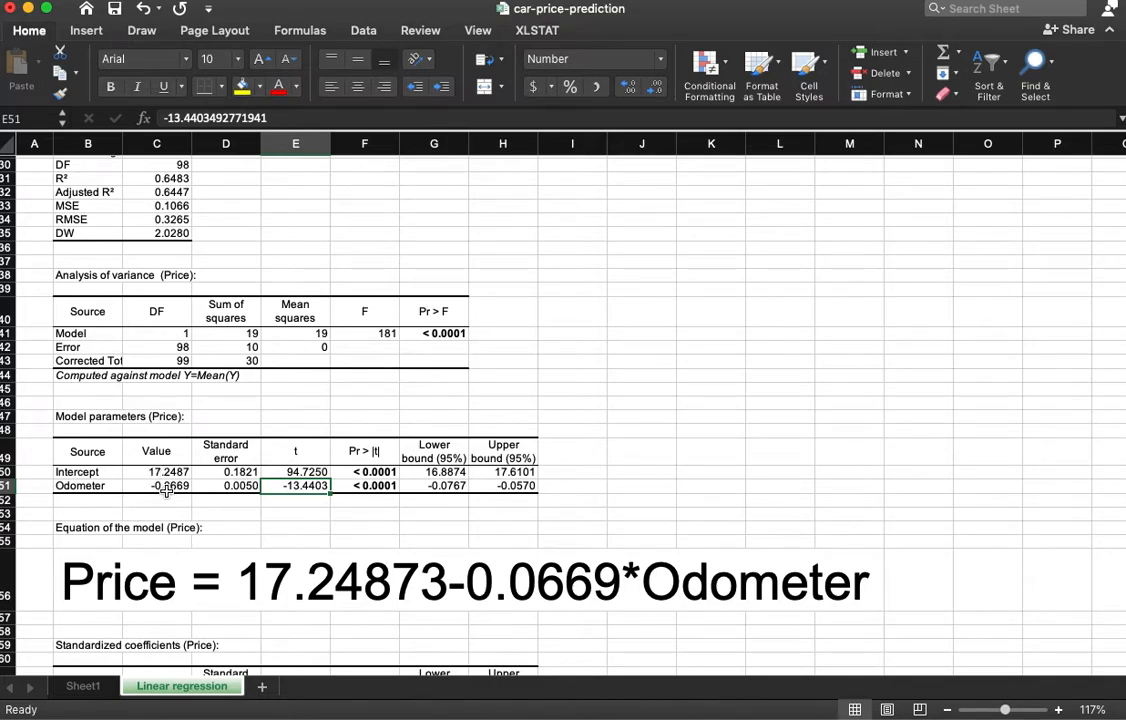
{"action": "left_click", "coordinate": [167, 488]}
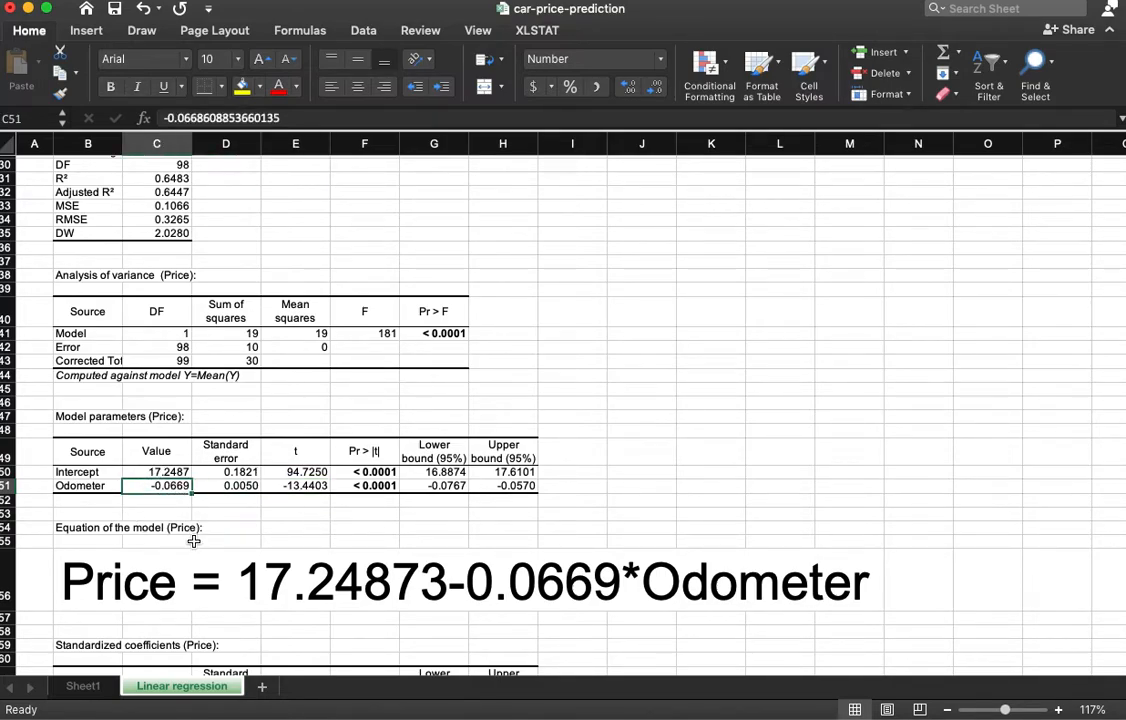
{"action": "left_click", "coordinate": [311, 487]}
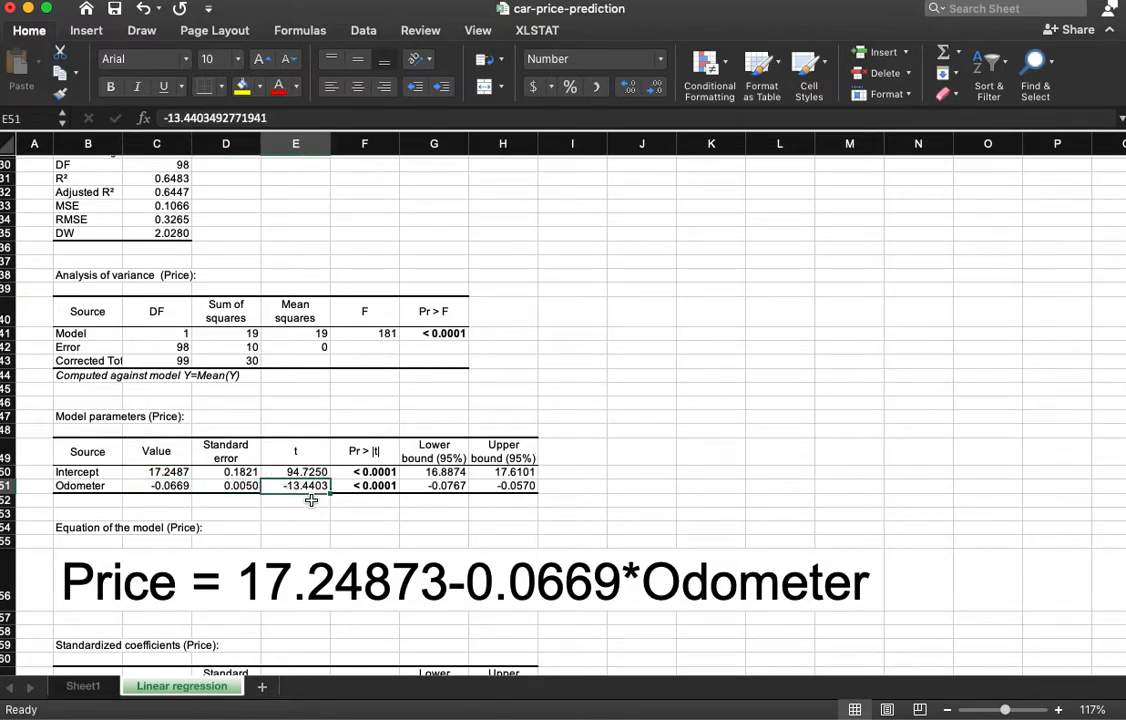
{"action": "left_click", "coordinate": [170, 485]}
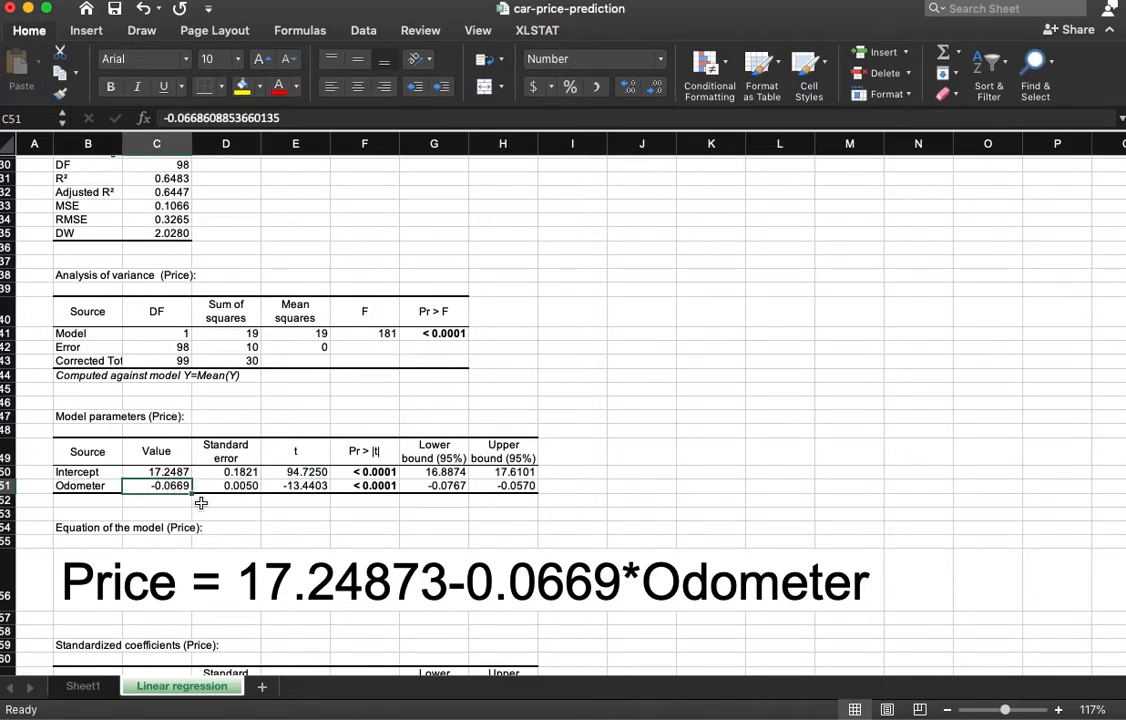
{"action": "left_click", "coordinate": [292, 486]}
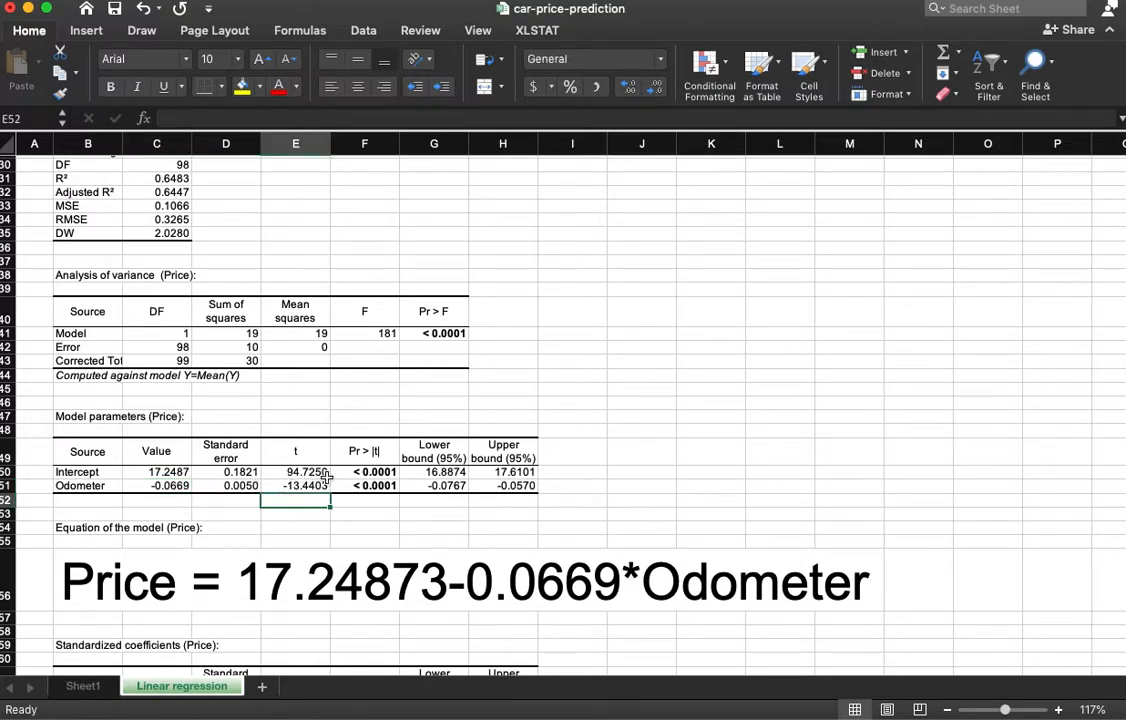
Calculate the odometer's t value in E52 with =C51/D51 and compare it with the table's t value in E51
{"action": "left_click", "coordinate": [313, 500]}
{"action": "type", "text": "="}
{"action": "left_click", "coordinate": [168, 487]}
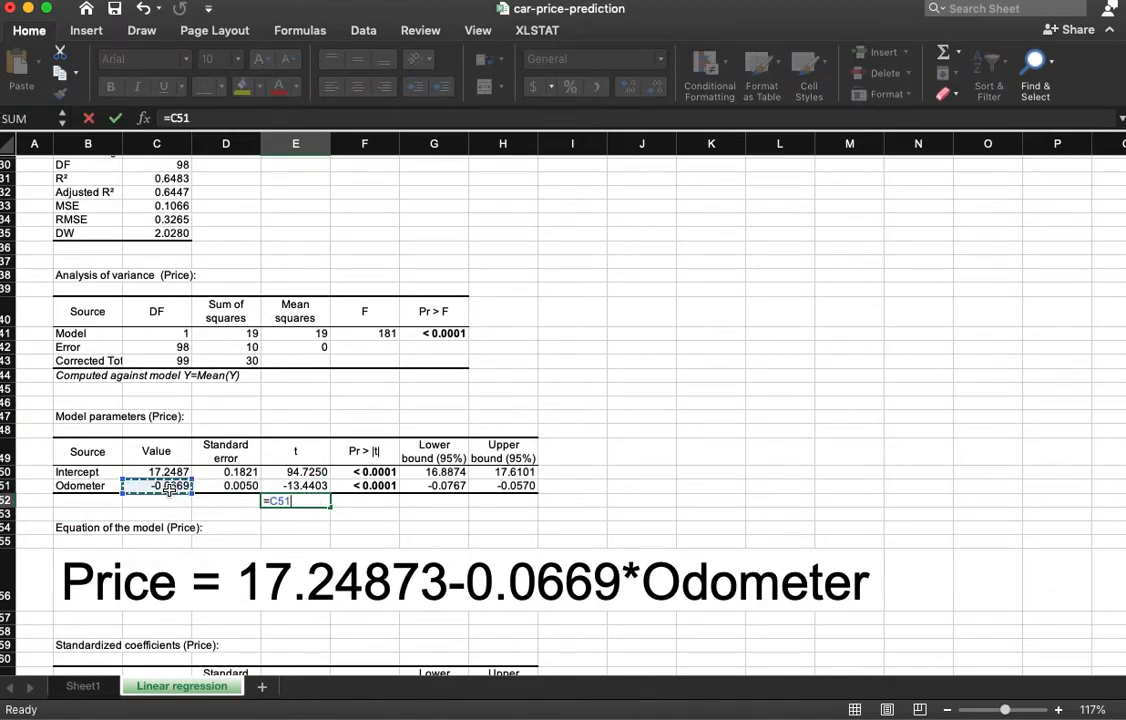
{"action": "type", "text": "/"}
{"action": "left_click", "coordinate": [233, 487]}
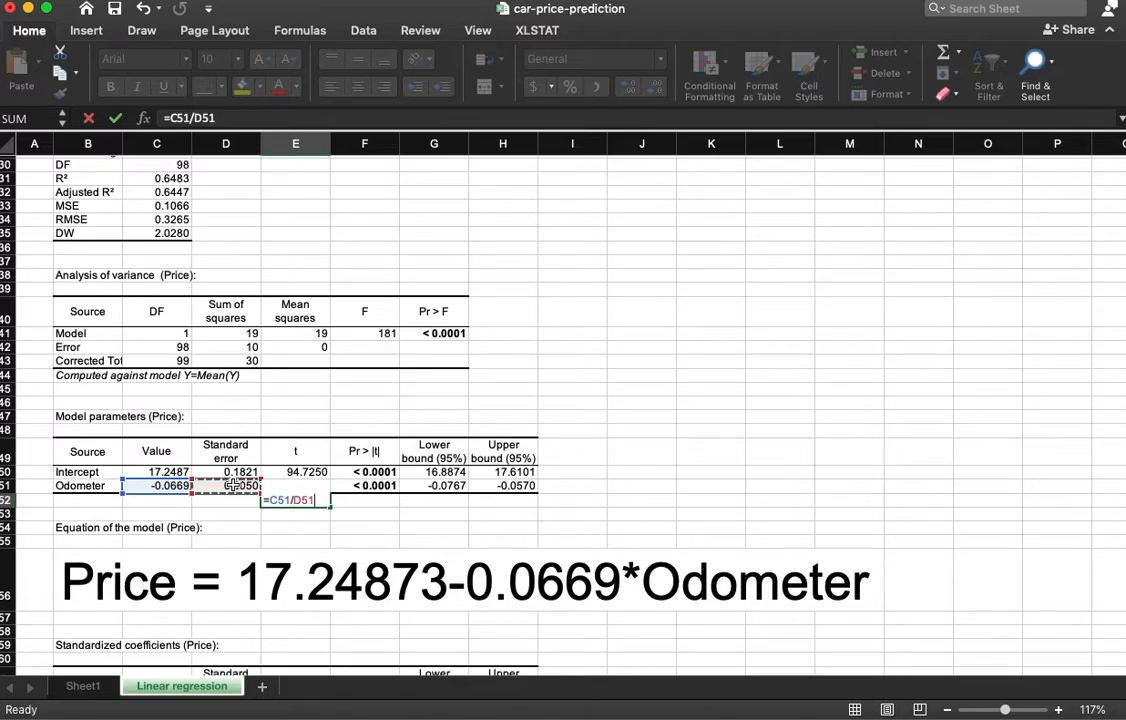
{"action": "key", "text": "Return"}
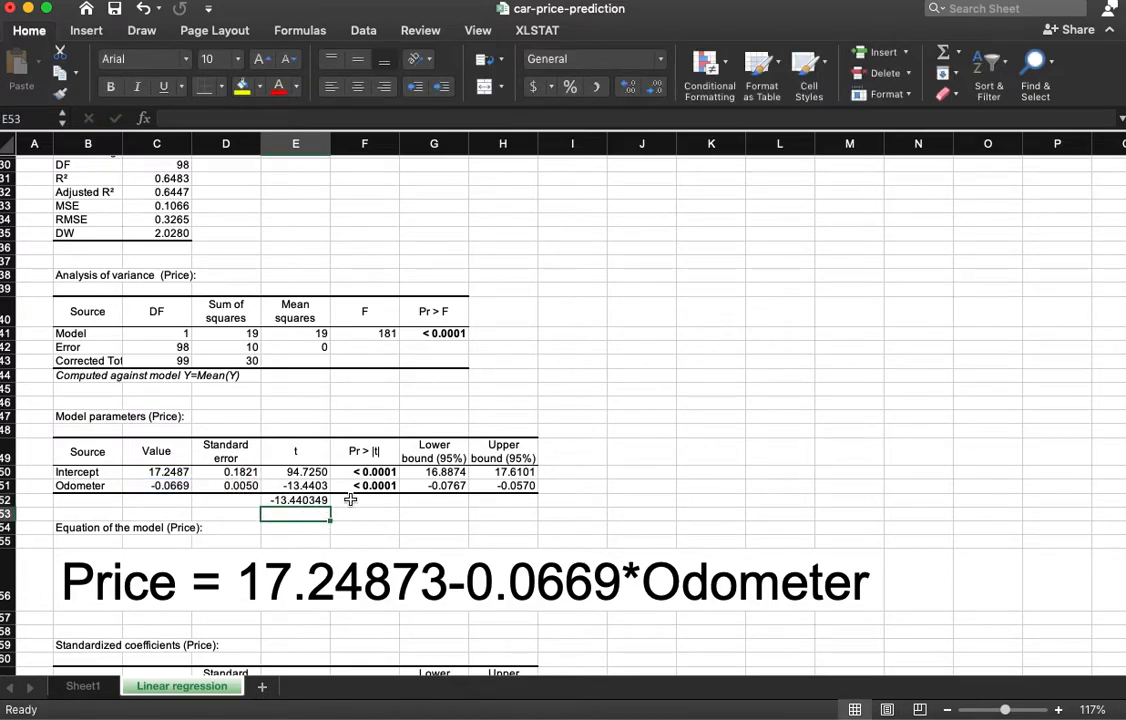
{"action": "left_click", "coordinate": [327, 486]}
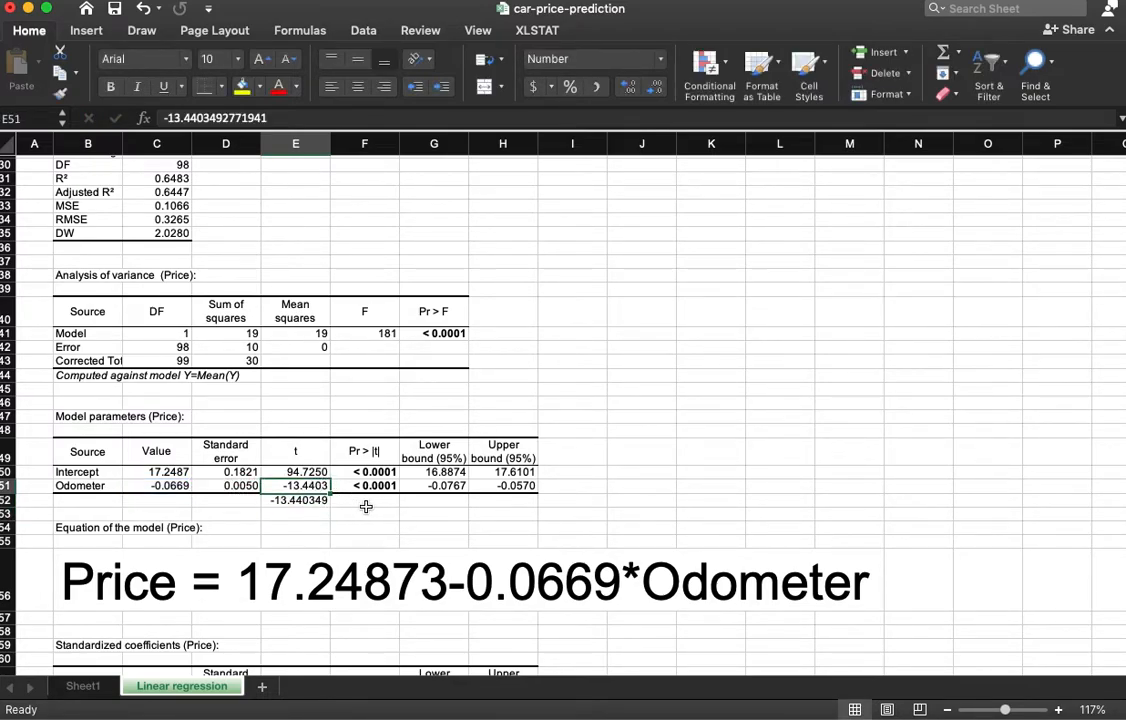
Examine the odometer coefficient's lower and upper 95% bounds in the model parameters table
{"action": "left_click", "coordinate": [364, 503]}
{"action": "left_click", "coordinate": [432, 500]}
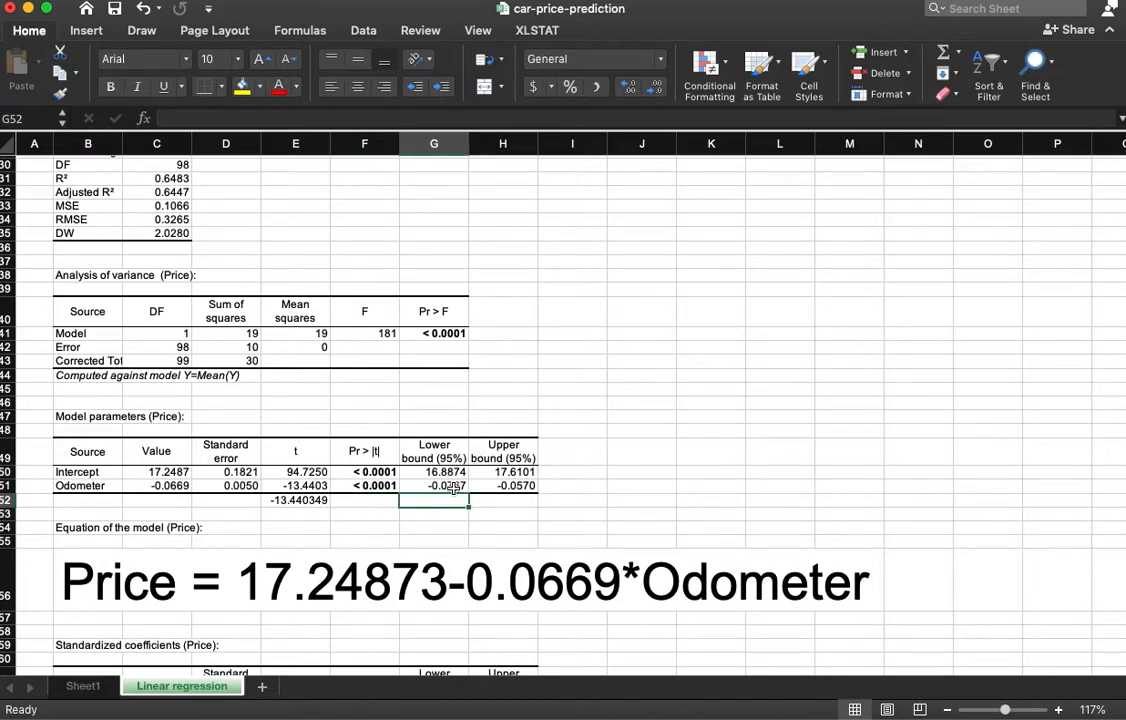
{"action": "left_click_drag", "start_coordinate": [453, 488], "coordinate": [515, 490]}
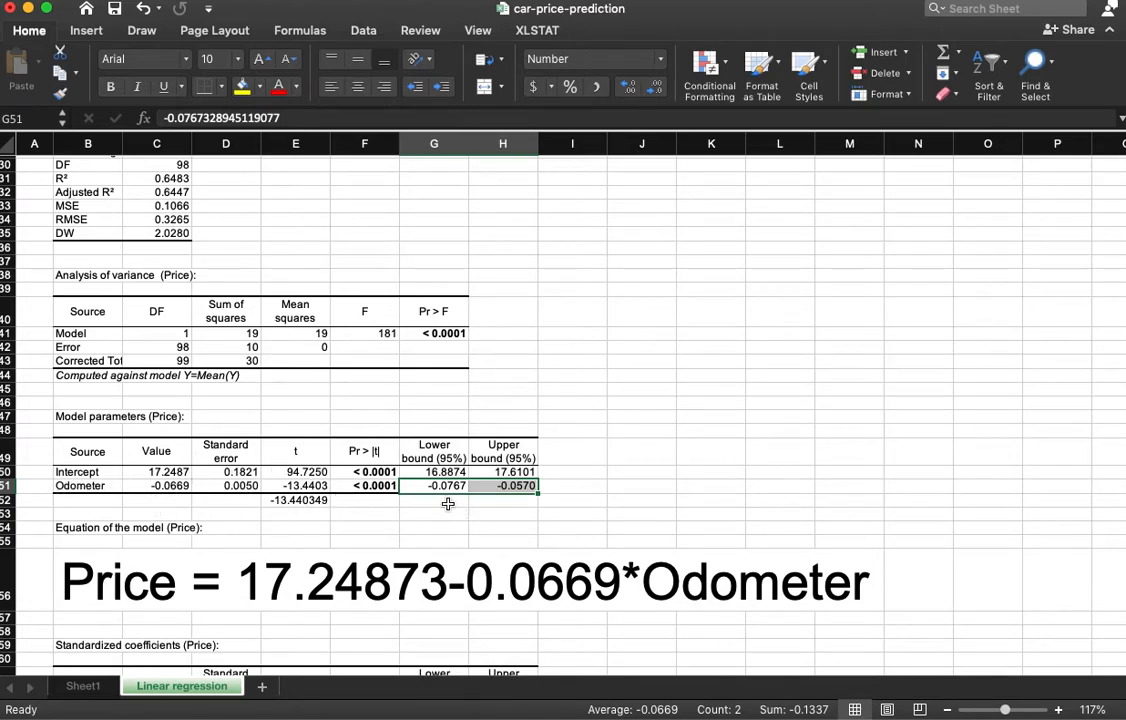
{"action": "left_click", "coordinate": [521, 497]}
{"action": "left_click_drag", "start_coordinate": [430, 486], "coordinate": [503, 484]}
Look through the rest of the regression report, including the standardized coefficients, predictions and charts, and return to the model equation
{"action": "scroll", "coordinate": [107, 513], "scroll_direction": "down", "scroll_amount": 3}
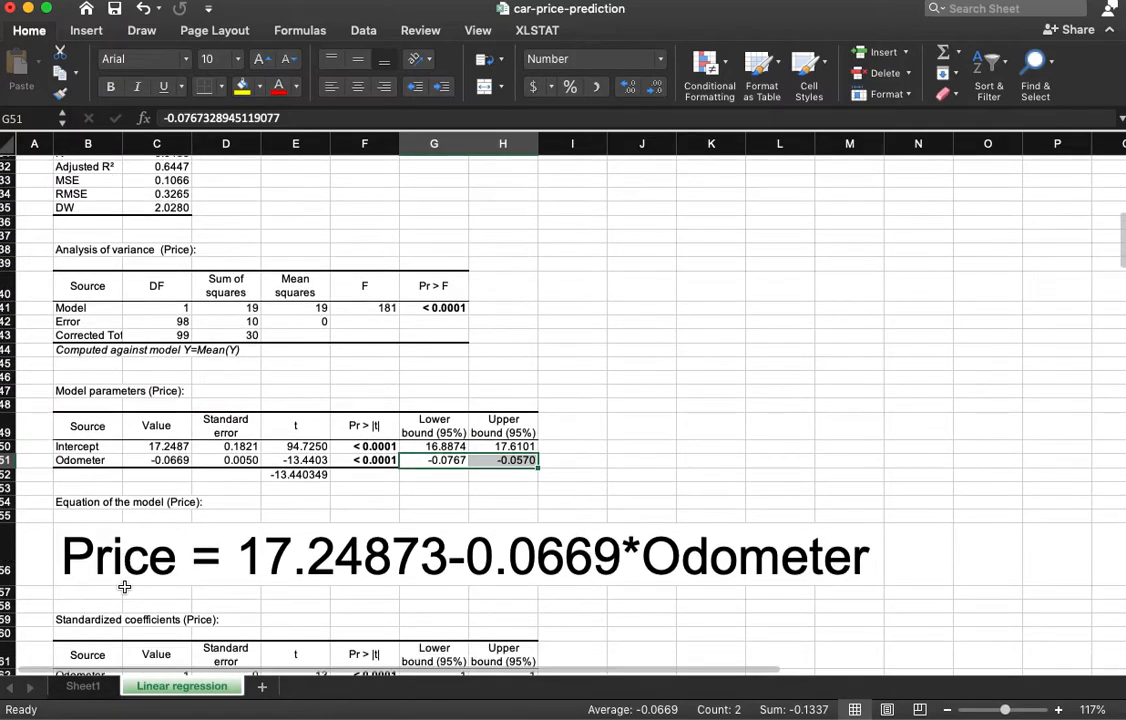
{"action": "scroll", "coordinate": [128, 542], "scroll_direction": "down", "scroll_amount": 10}
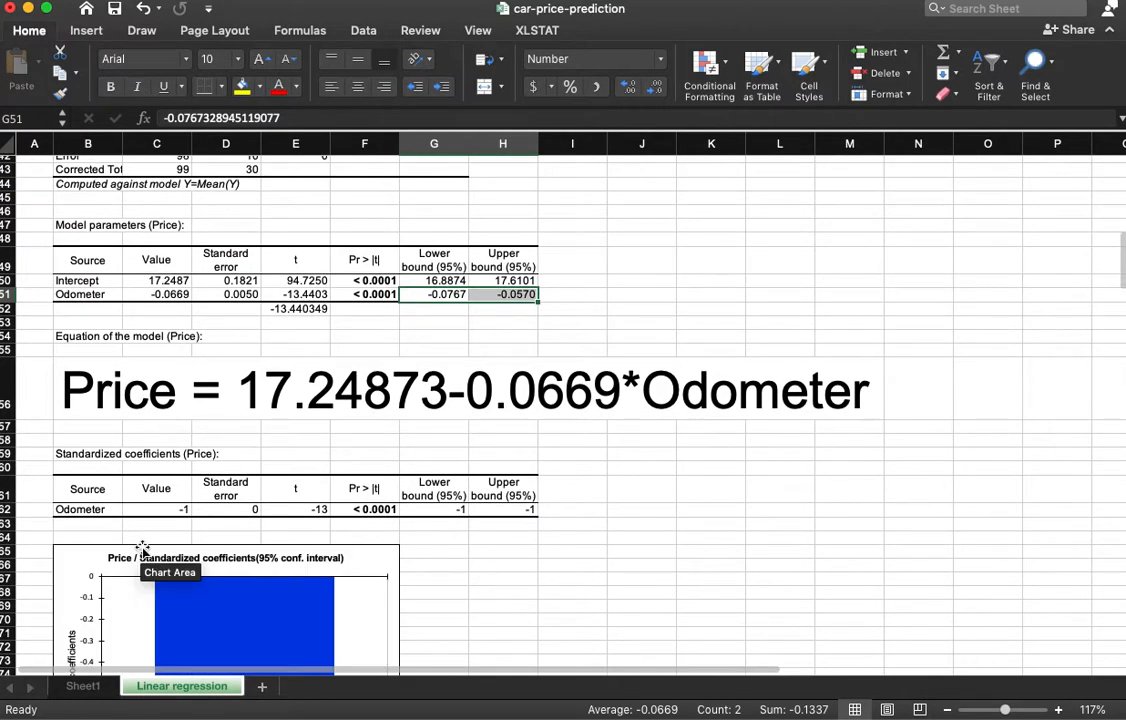
{"action": "scroll", "coordinate": [143, 547], "scroll_direction": "down", "scroll_amount": 13}
{"action": "scroll", "coordinate": [143, 547], "scroll_direction": "down", "scroll_amount": 20}
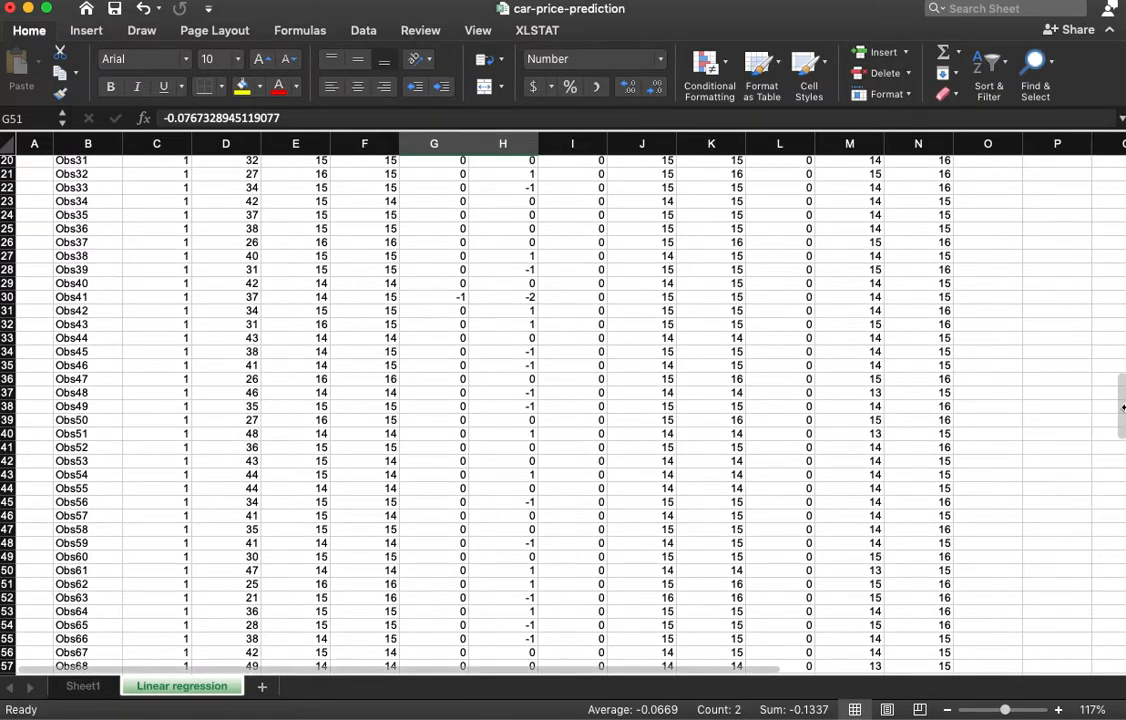
{"action": "scroll", "coordinate": [988, 362], "scroll_direction": "down", "scroll_amount": 20}
{"action": "scroll", "coordinate": [563, 410], "scroll_direction": "down", "scroll_amount": 3}
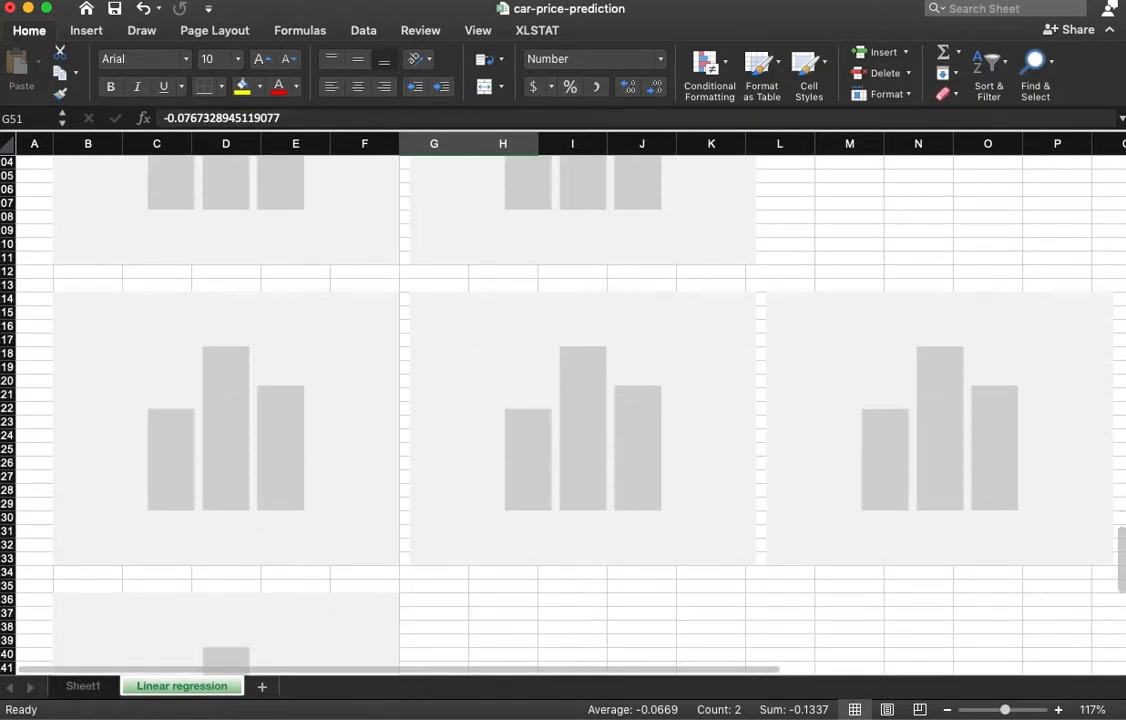
{"action": "scroll", "coordinate": [563, 410], "scroll_direction": "down", "scroll_amount": 3}
{"action": "scroll", "coordinate": [563, 410], "scroll_direction": "up", "scroll_amount": 20}
{"action": "scroll", "coordinate": [563, 410], "scroll_direction": "down", "scroll_amount": 14}
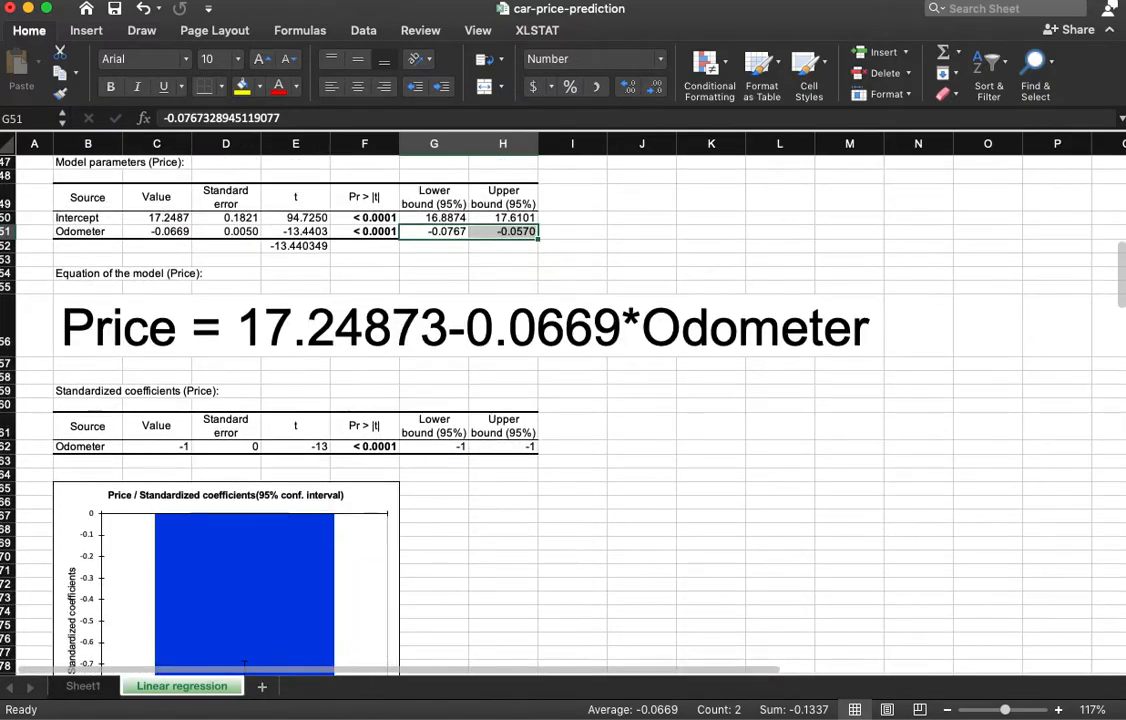
{"action": "left_click", "coordinate": [684, 272]}
{"action": "scroll", "coordinate": [684, 249], "scroll_direction": "up", "scroll_amount": 1}
{"action": "left_click", "coordinate": [694, 231]}
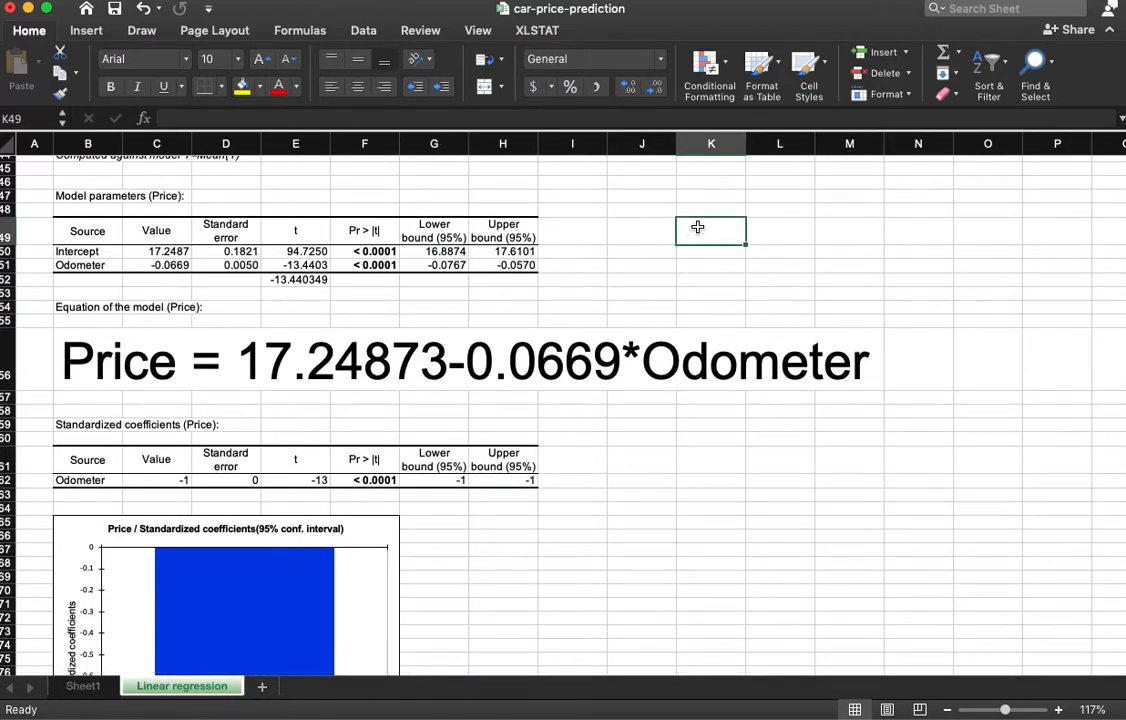
{"action": "left_click", "coordinate": [697, 208]}
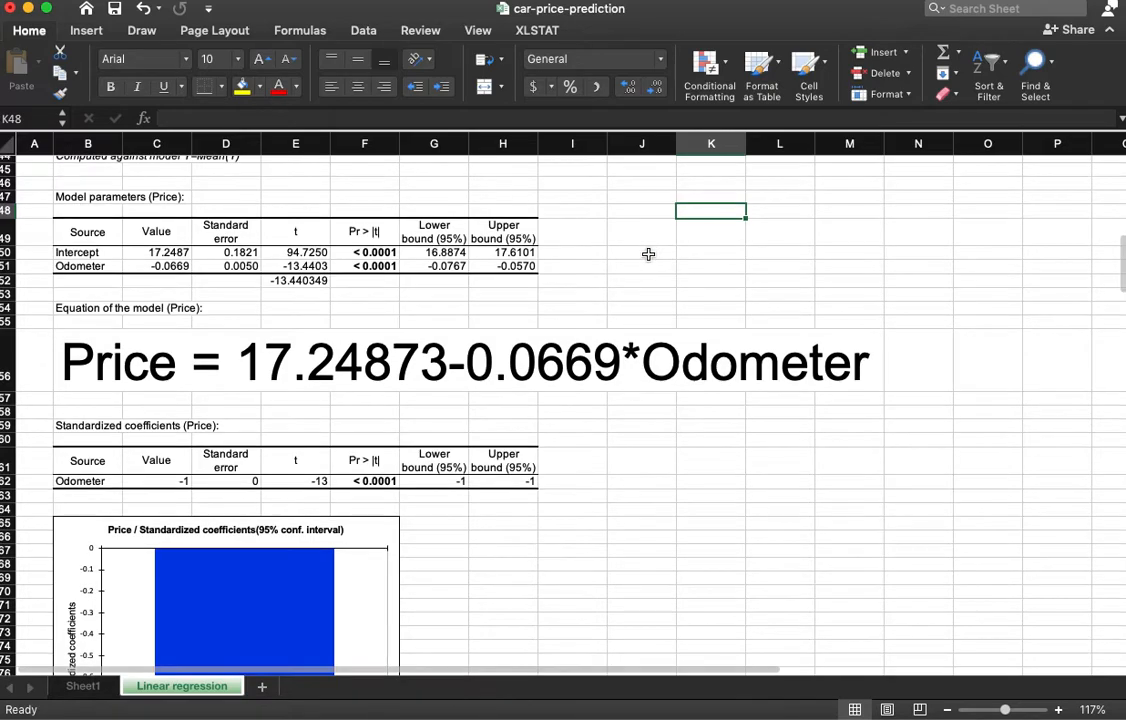
Check the odometer's minimum and maximum in the summary statistics table
{"action": "scroll", "coordinate": [648, 258], "scroll_direction": "up", "scroll_amount": 10}
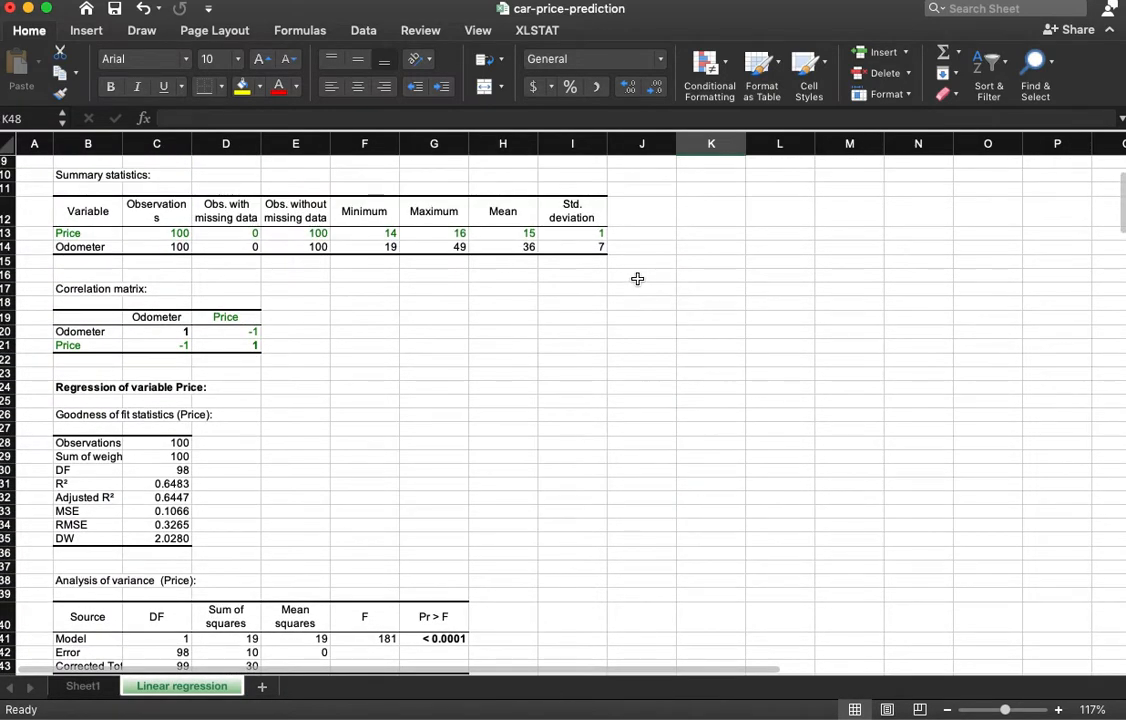
{"action": "left_click", "coordinate": [385, 246]}
{"action": "left_click", "coordinate": [424, 246]}
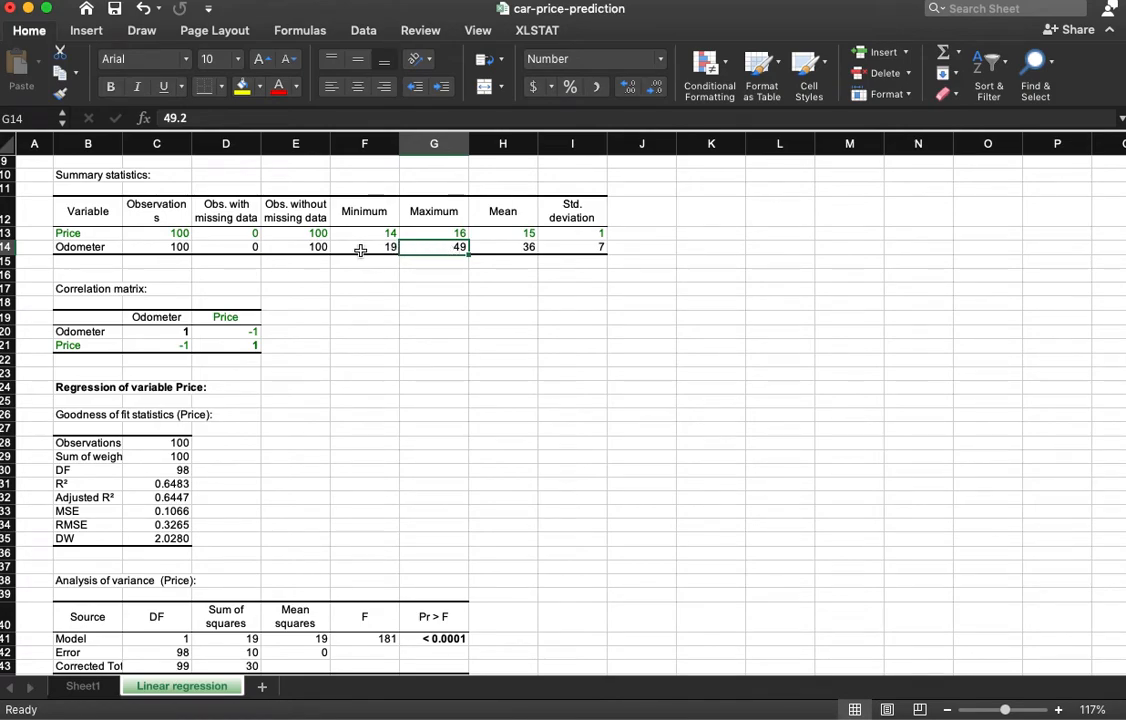
Enter the sample odometer readings 25, 30 and 35 in cells K45 to M45
{"action": "scroll", "coordinate": [725, 590], "scroll_direction": "down", "scroll_amount": 10}
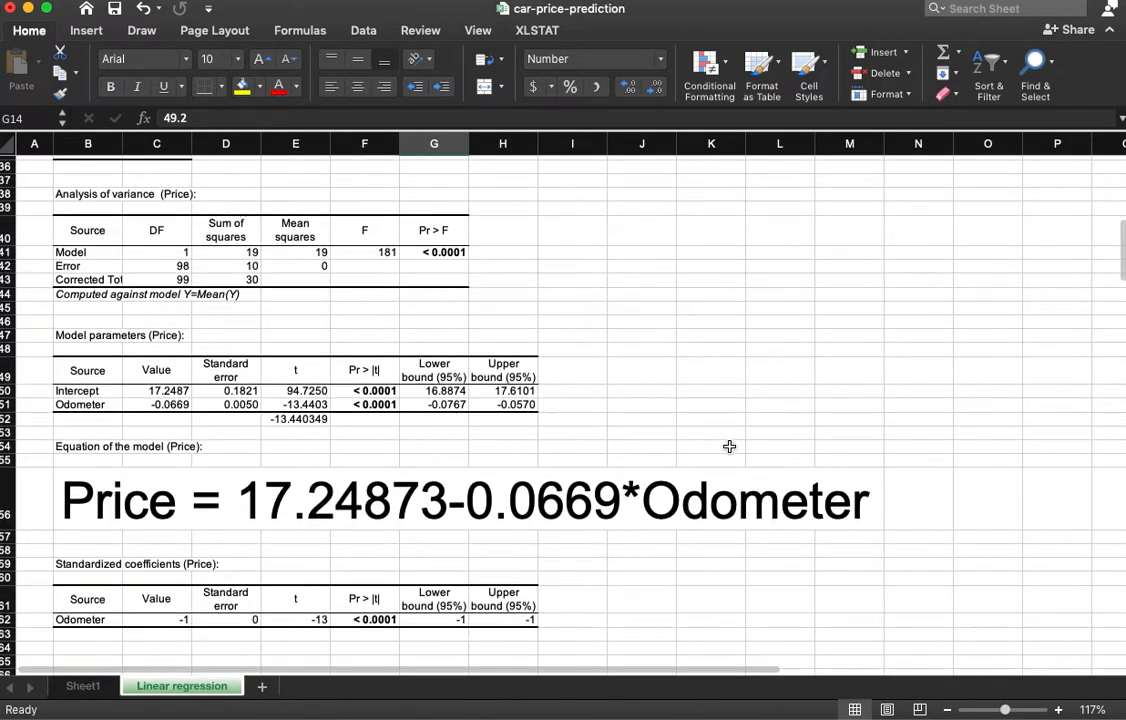
{"action": "left_click", "coordinate": [720, 335]}
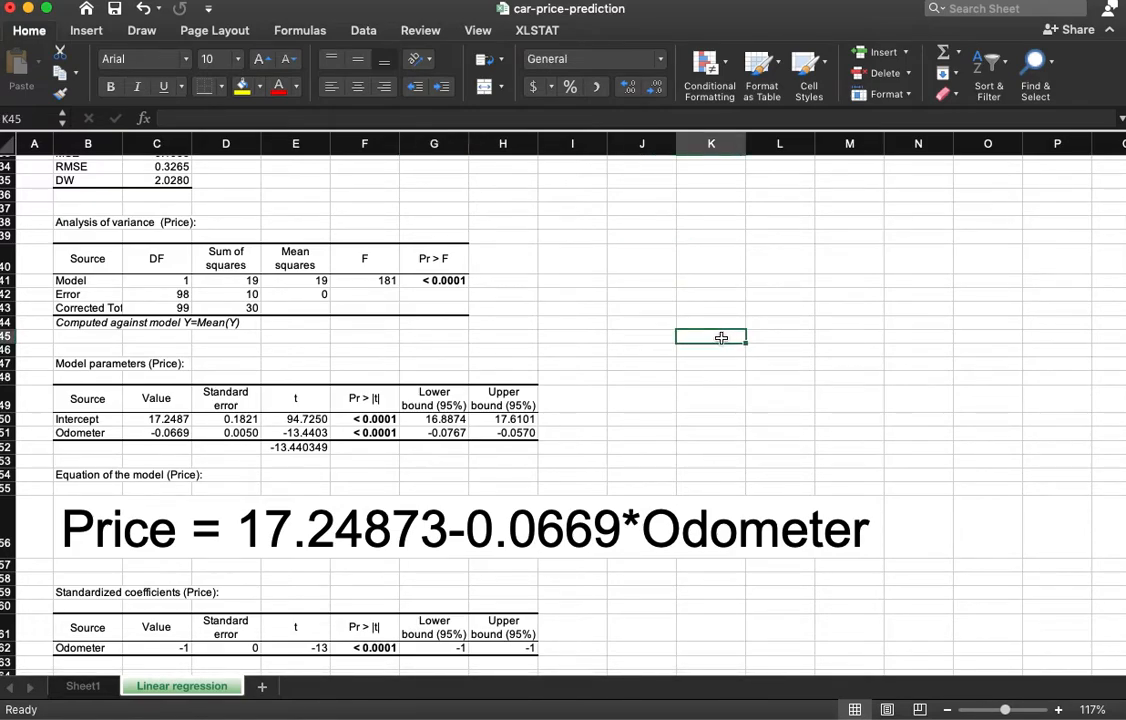
{"action": "type", "text": "25"}
{"action": "key", "text": "Tab"}
{"action": "type", "text": "50"}
{"action": "key", "text": "Tab"}
{"action": "key", "text": "Left"}
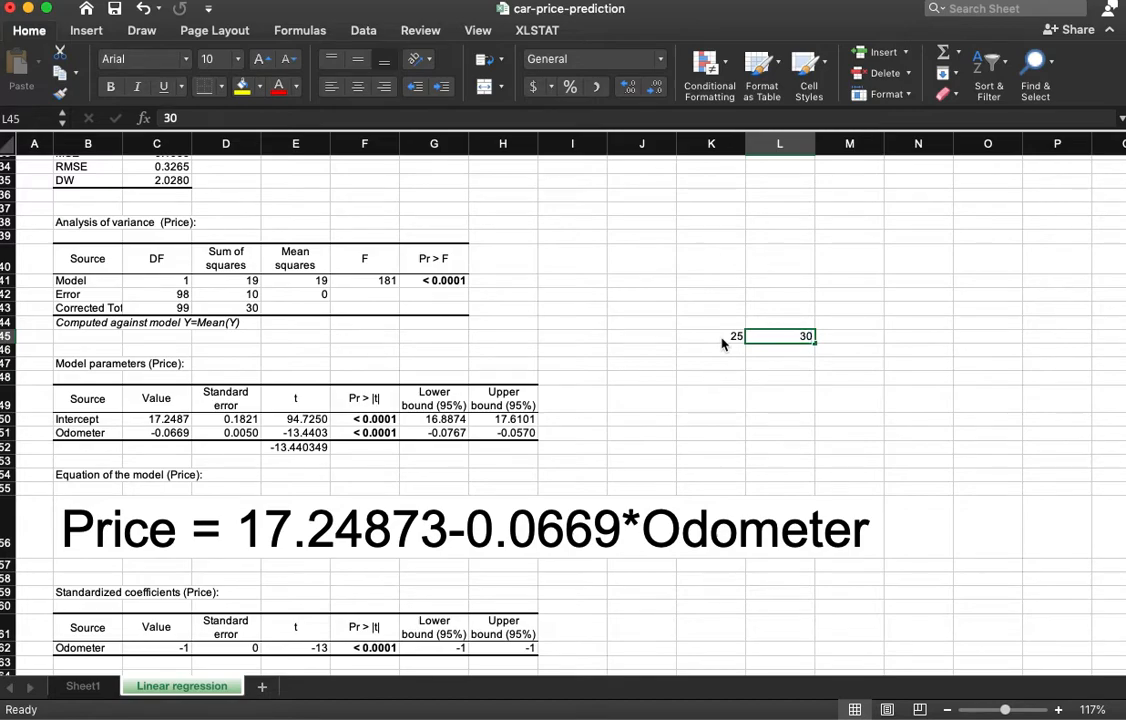
{"action": "key", "text": "Tab"}
{"action": "type", "text": "35"}
{"action": "key", "text": "Return"}
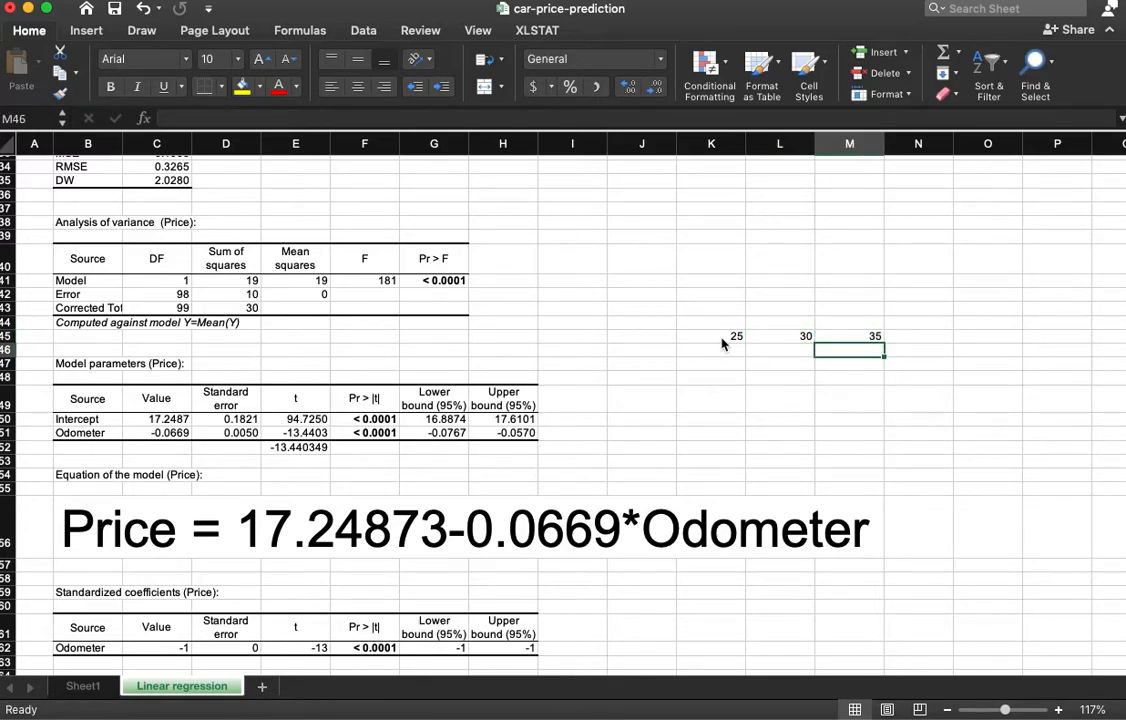
Calculate the predicted price for the odometer reading 25 in K46 with =C50+K45*C51 and review the result
{"action": "left_click", "coordinate": [725, 349]}
{"action": "type", "text": "="}
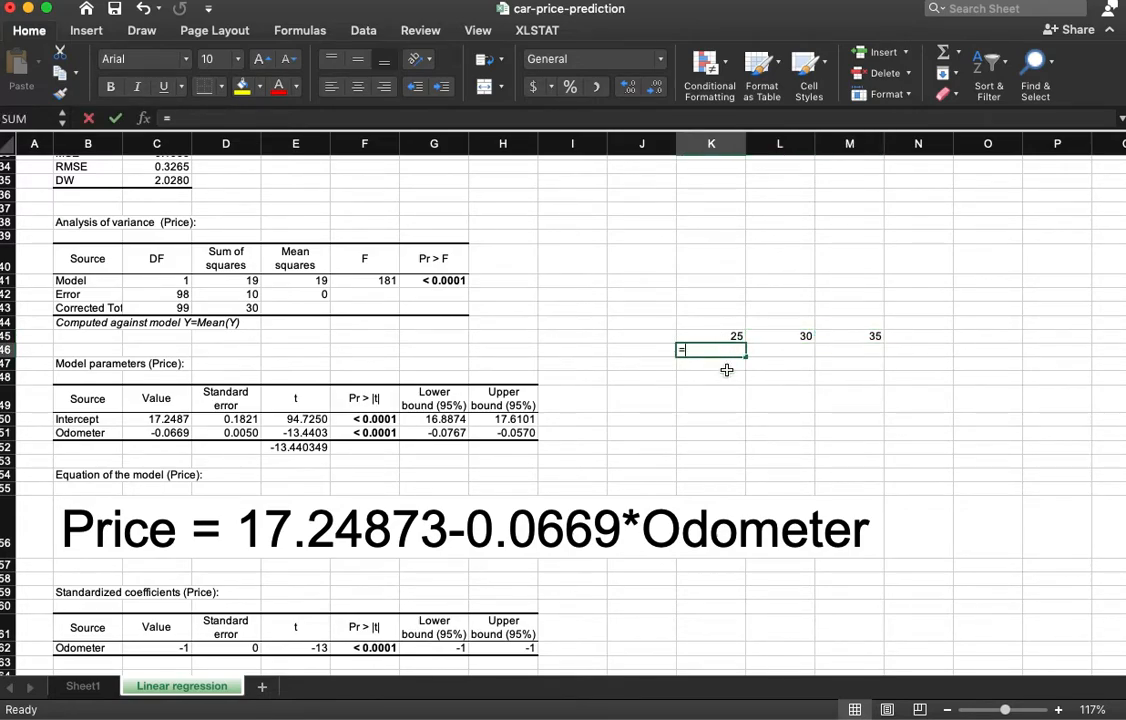
{"action": "left_click", "coordinate": [147, 418]}
{"action": "type", "text": "+"}
{"action": "left_click", "coordinate": [157, 432]}
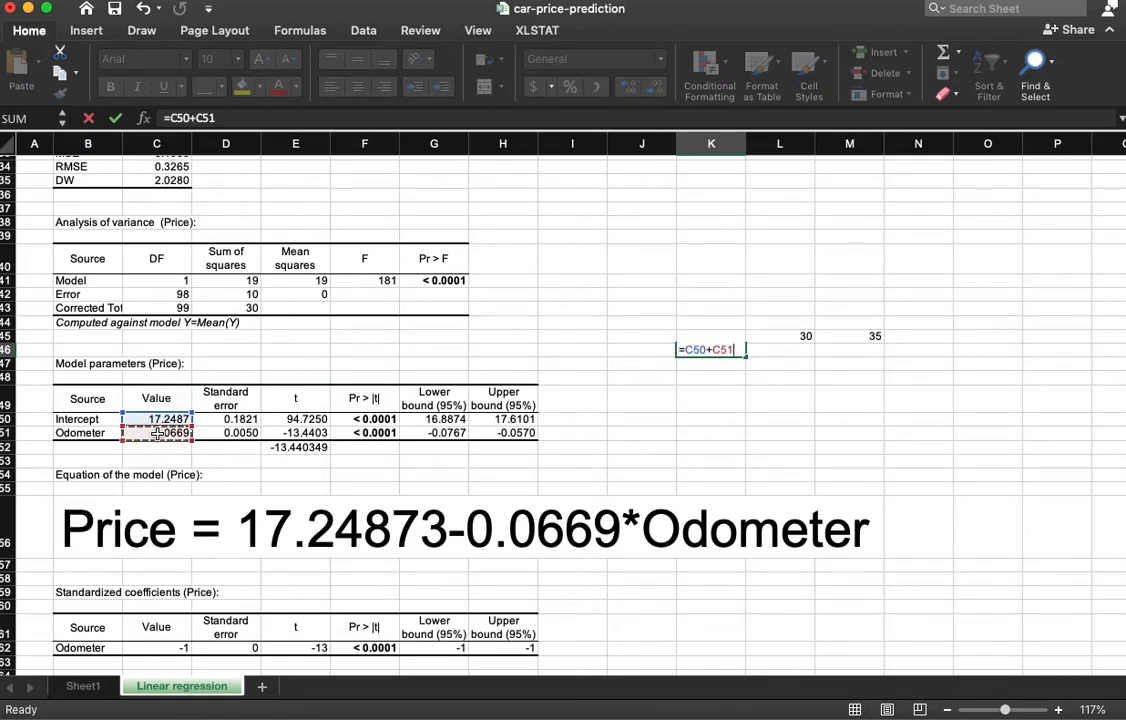
{"action": "type", "text": "*"}
{"action": "left_click", "coordinate": [750, 353]}
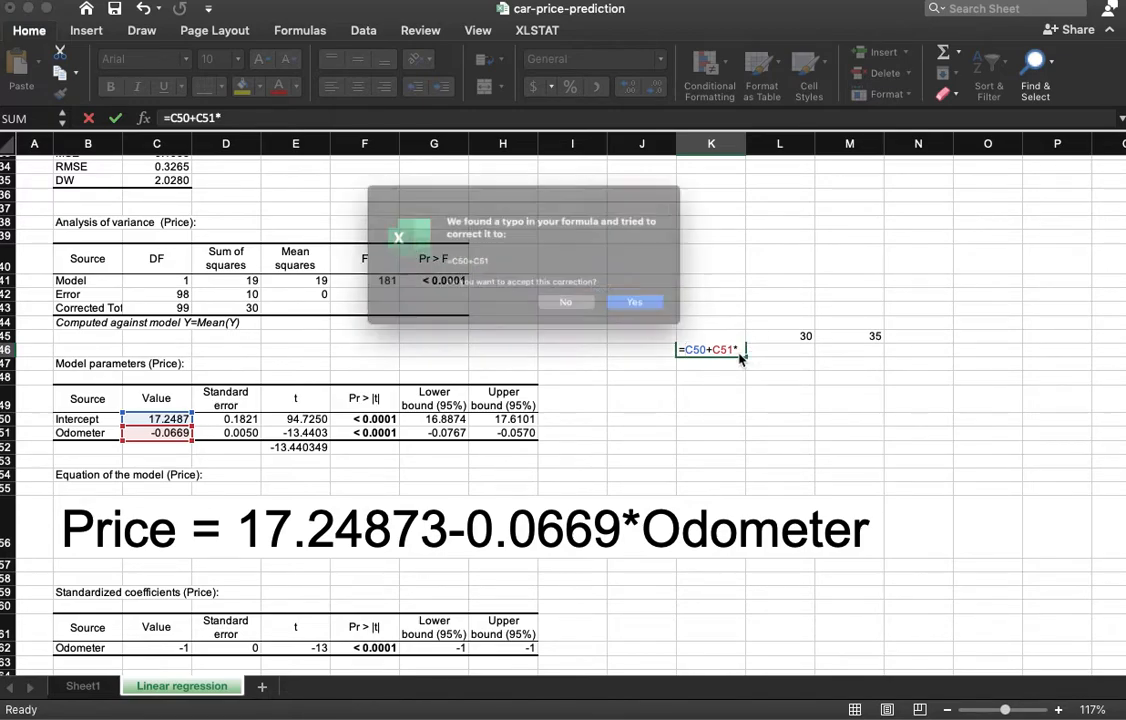
{"action": "left_click", "coordinate": [602, 314]}
{"action": "left_click", "coordinate": [687, 352]}
{"action": "key", "text": "Down"}
{"action": "key", "text": "Up"}
{"action": "key", "text": "Up"}
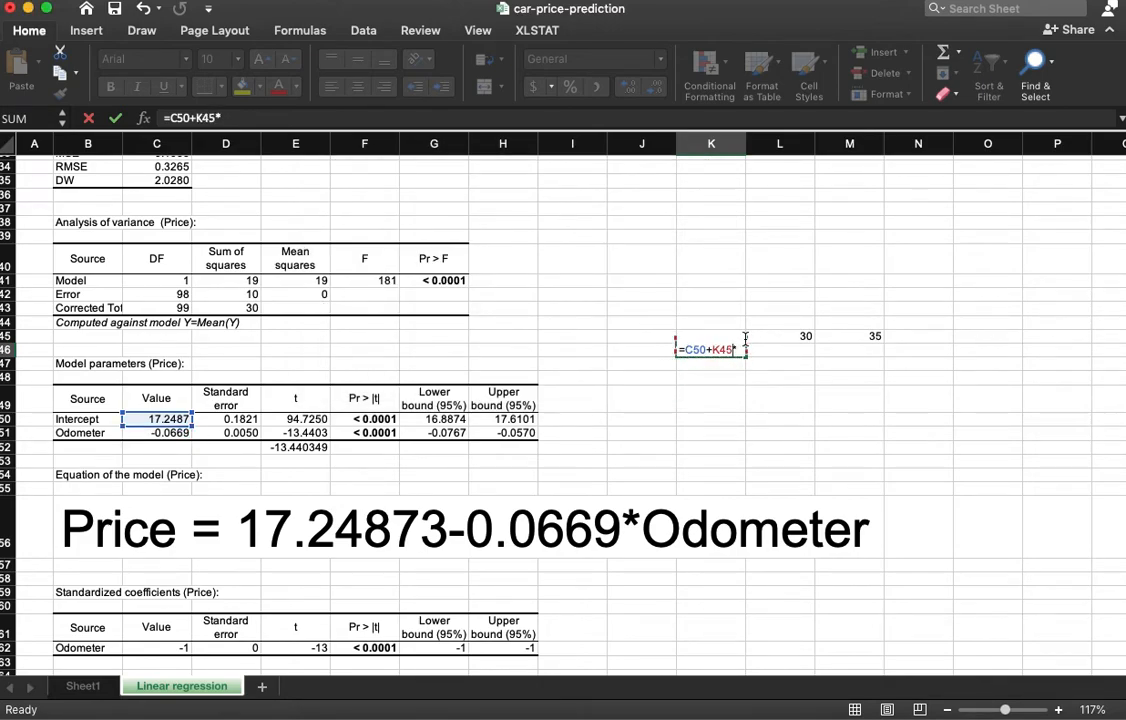
{"action": "key", "text": "Right"}
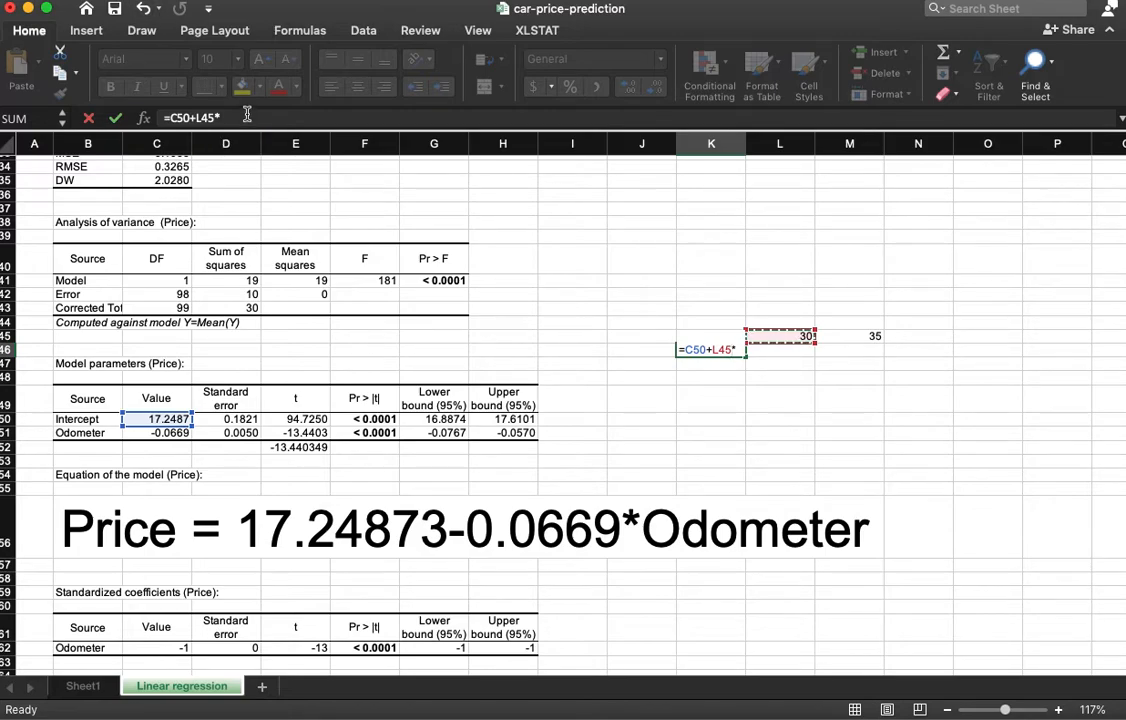
{"action": "key", "text": "Left"}
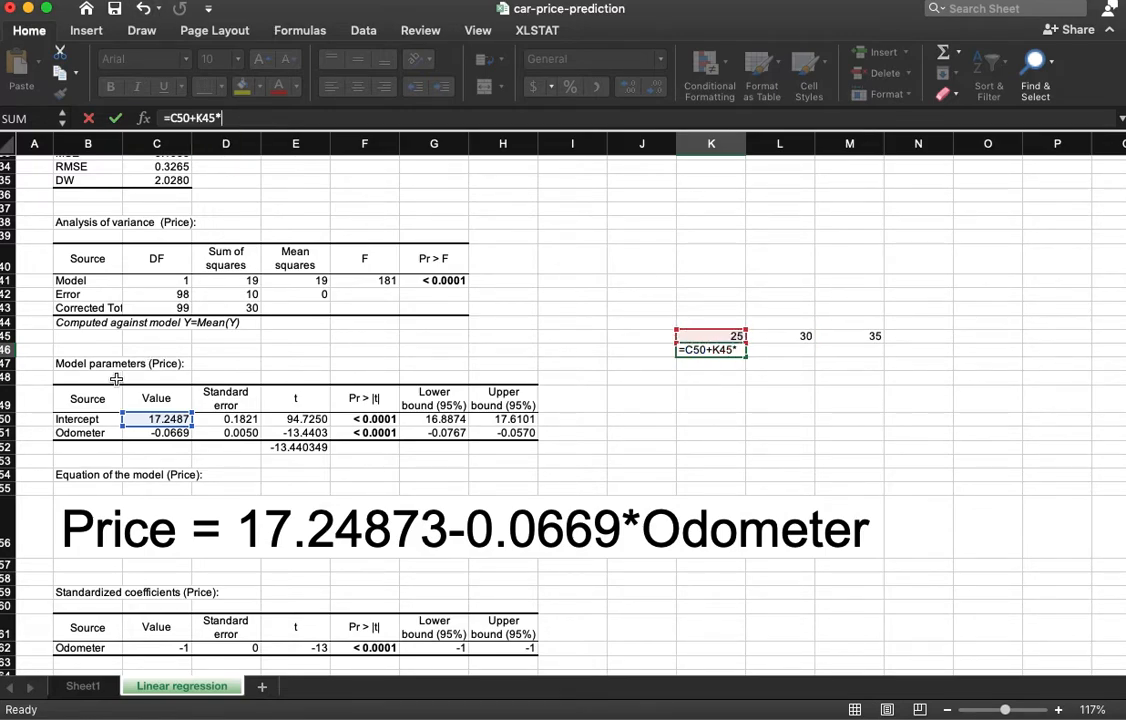
{"action": "left_click", "coordinate": [151, 433]}
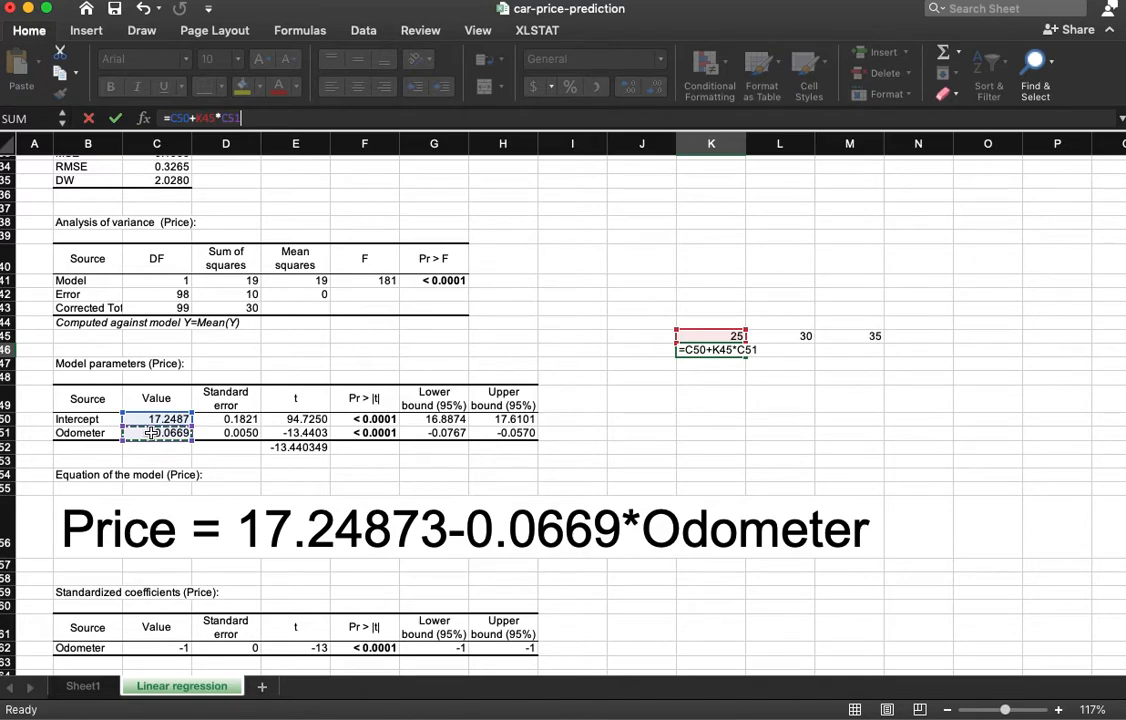
{"action": "key", "text": "Return"}
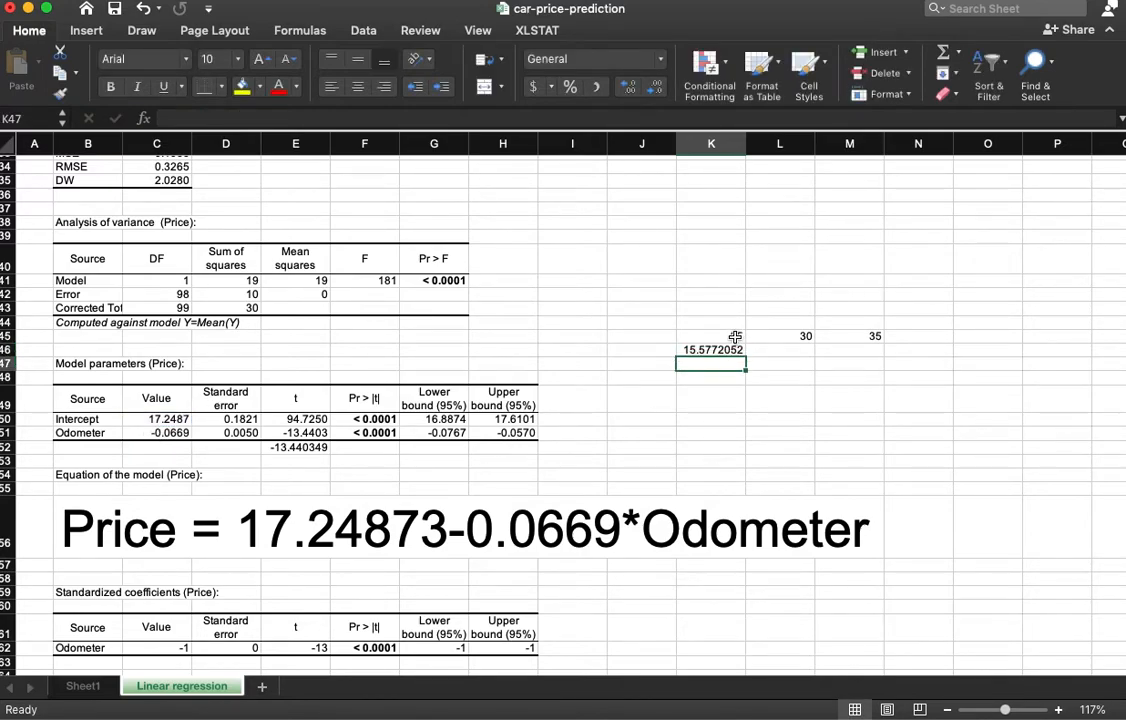
{"action": "left_click", "coordinate": [733, 336]}
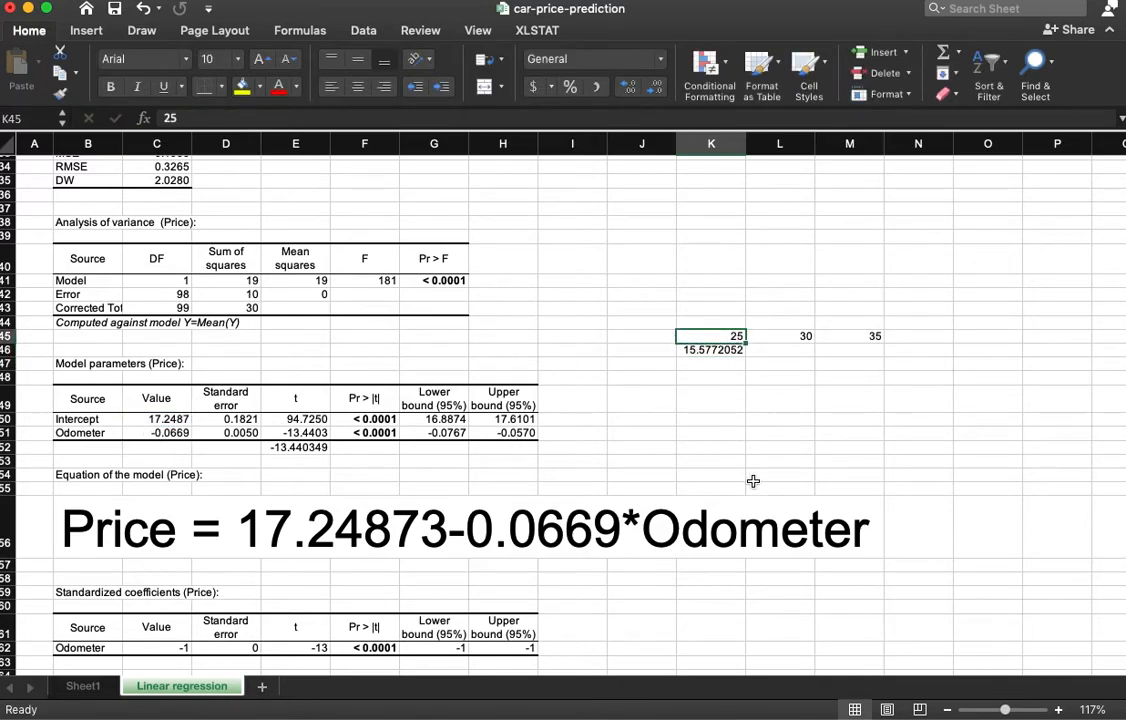
{"action": "left_click", "coordinate": [701, 349]}
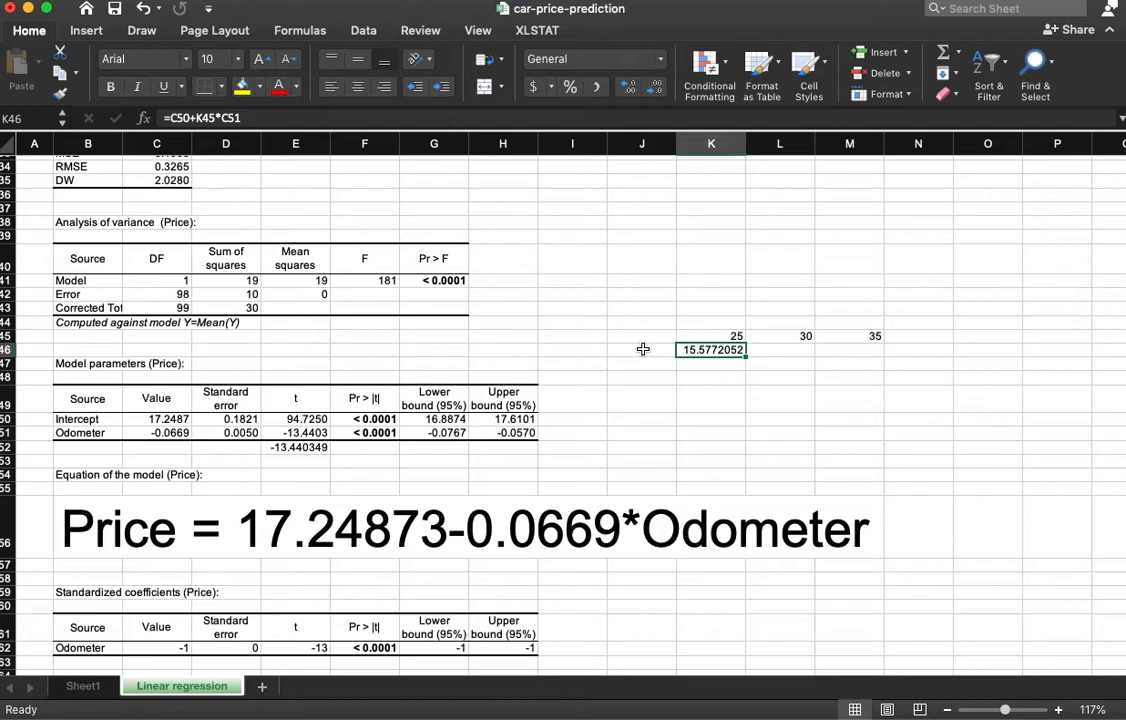
Calculate the predicted price for the odometer reading 30 in L46 with =C50+L45*C51
{"action": "left_click", "coordinate": [794, 350]}
{"action": "type", "text": "="}
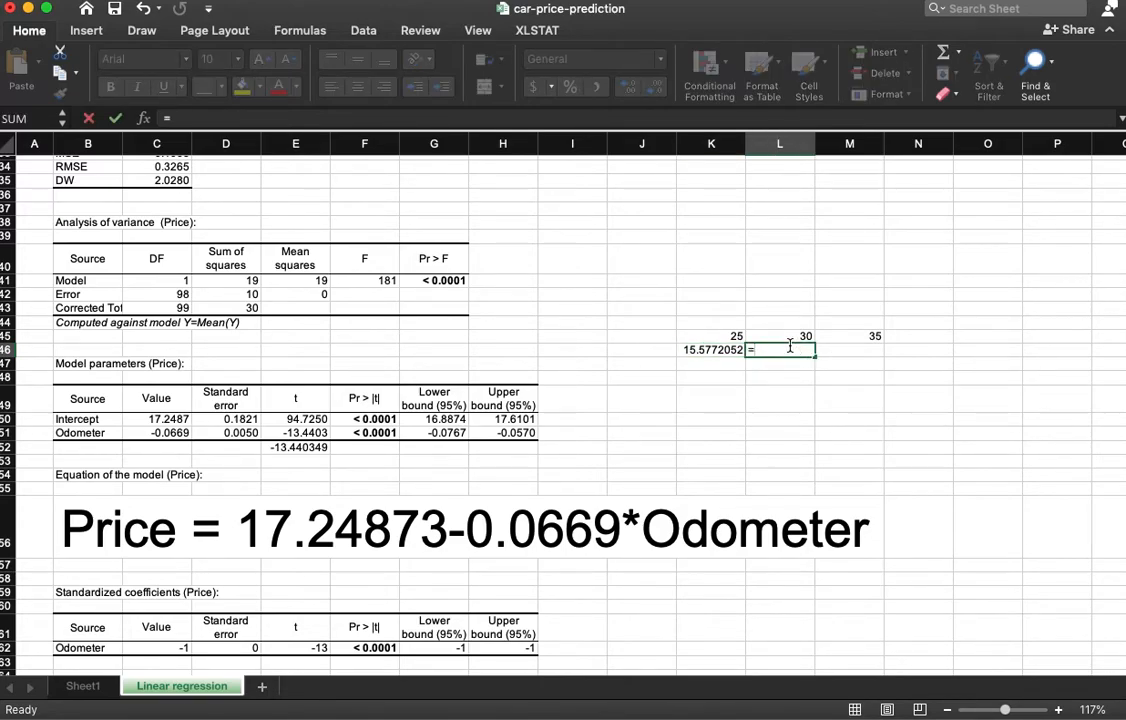
{"action": "left_click", "coordinate": [160, 419]}
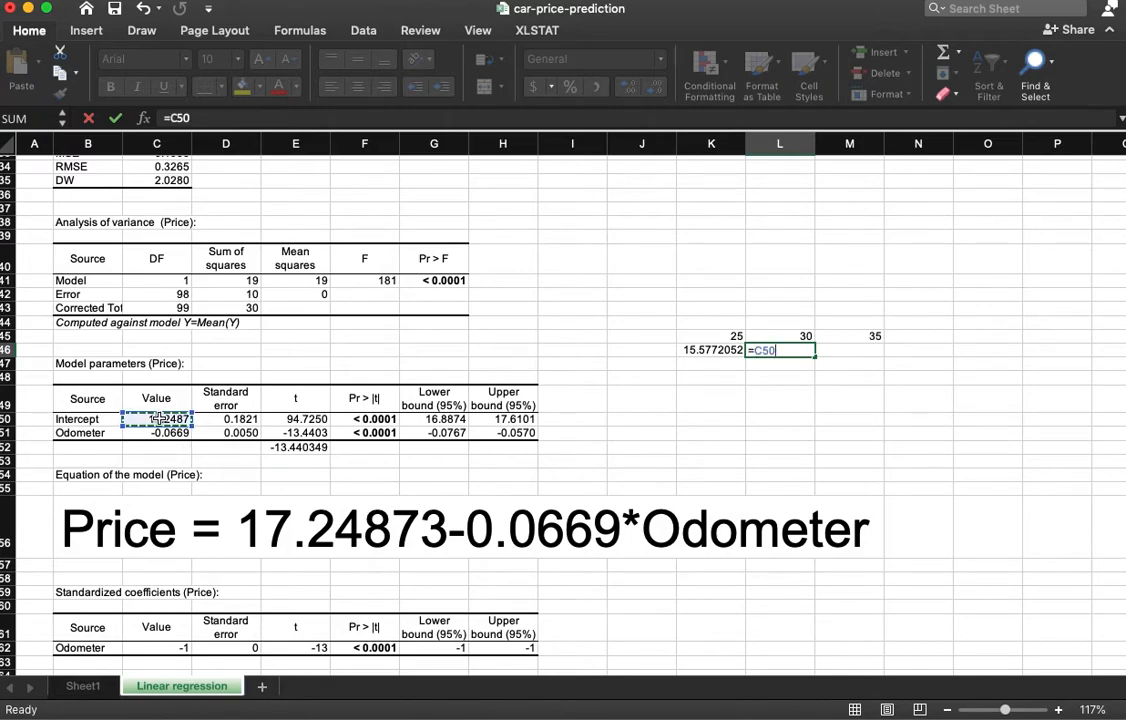
{"action": "type", "text": "+"}
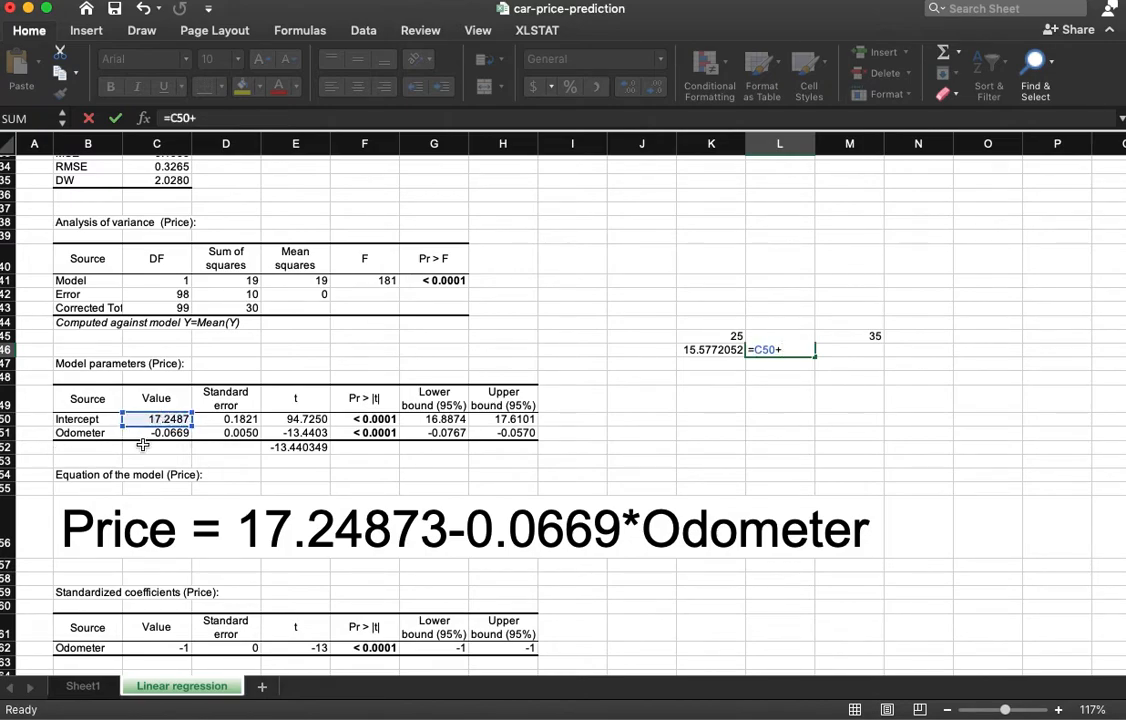
{"action": "key", "text": "Up"}
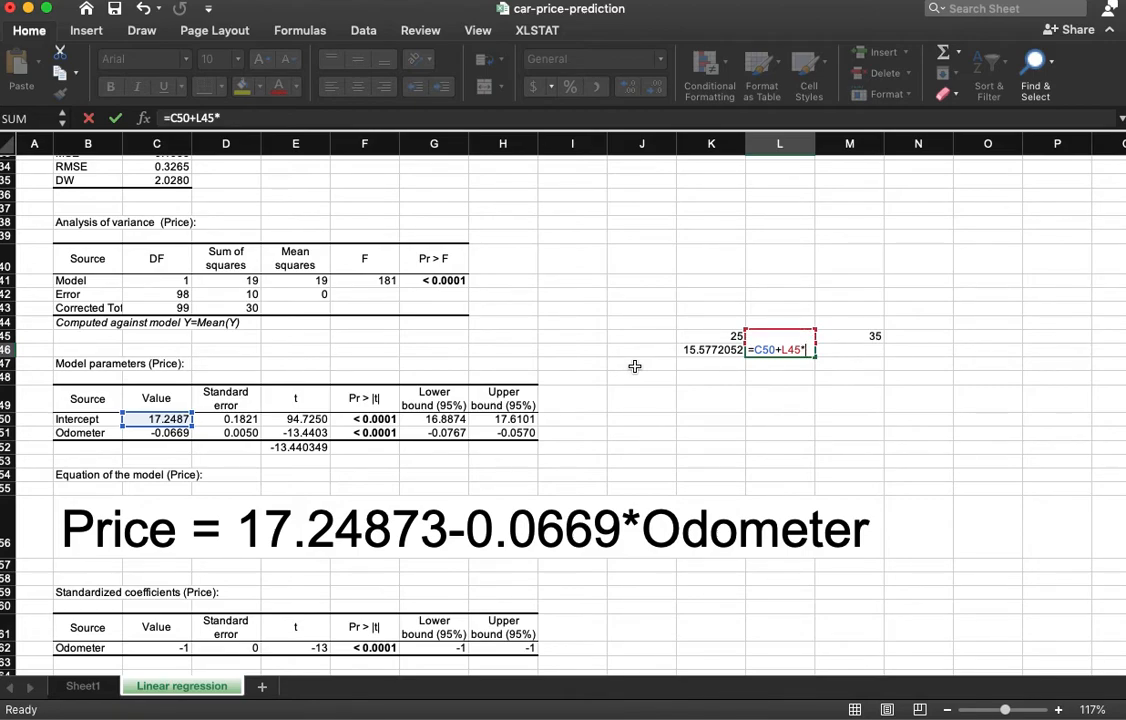
{"action": "left_click", "coordinate": [172, 430]}
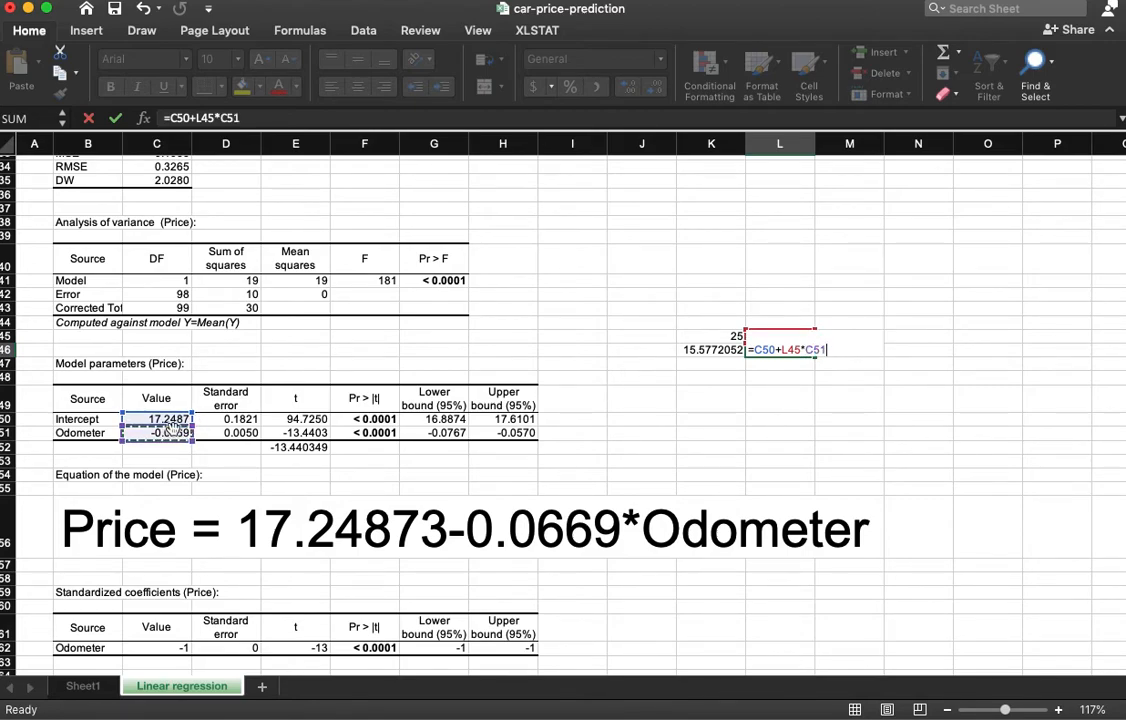
{"action": "key", "text": "Return"}
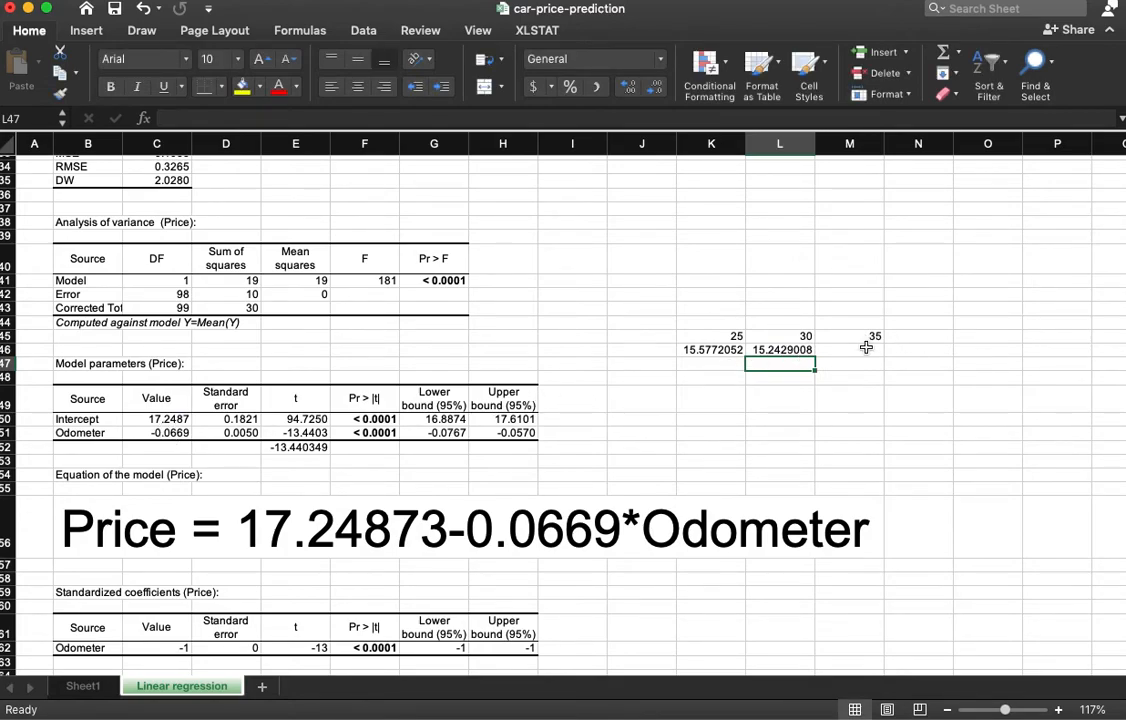
Calculate the predicted price for the odometer reading 35 in M46 with =C50+M45*C51
{"action": "left_click", "coordinate": [820, 353]}
{"action": "type", "text": "="}
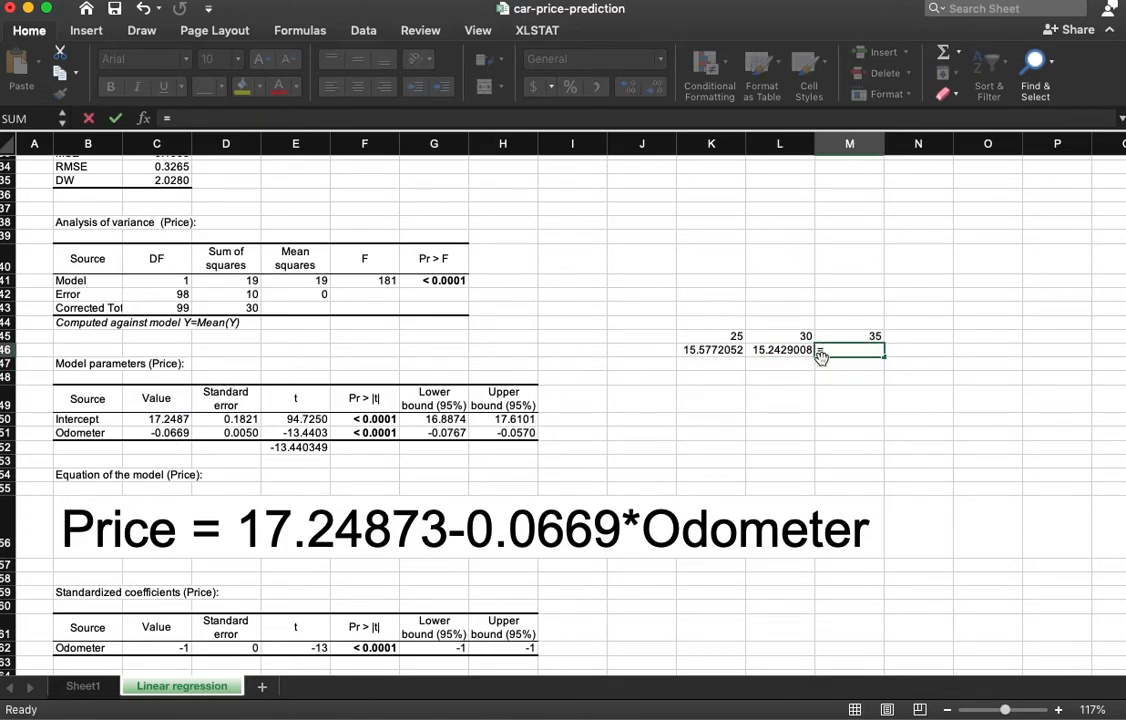
{"action": "left_click", "coordinate": [170, 418]}
{"action": "type", "text": "+"}
{"action": "key", "text": "Up"}
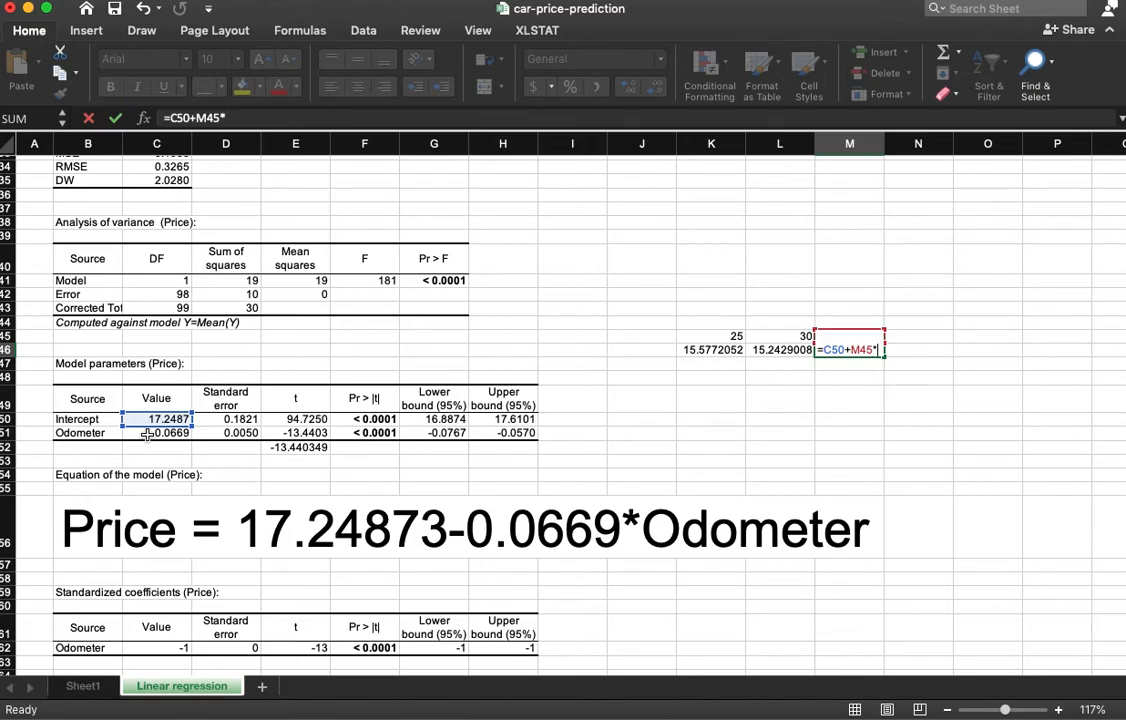
{"action": "type", "text": "*"}
{"action": "left_click", "coordinate": [147, 433]}
{"action": "key", "text": "Return"}
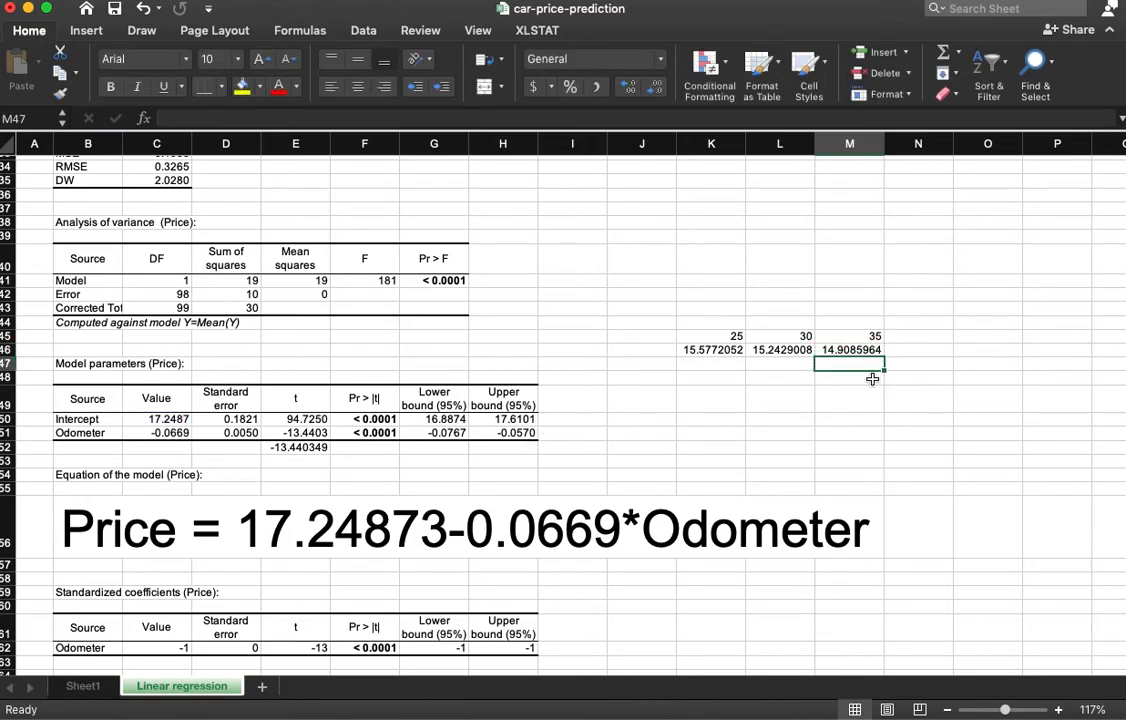
Review the three predicted prices in cells K46 to M46
{"action": "key", "text": "Up"}
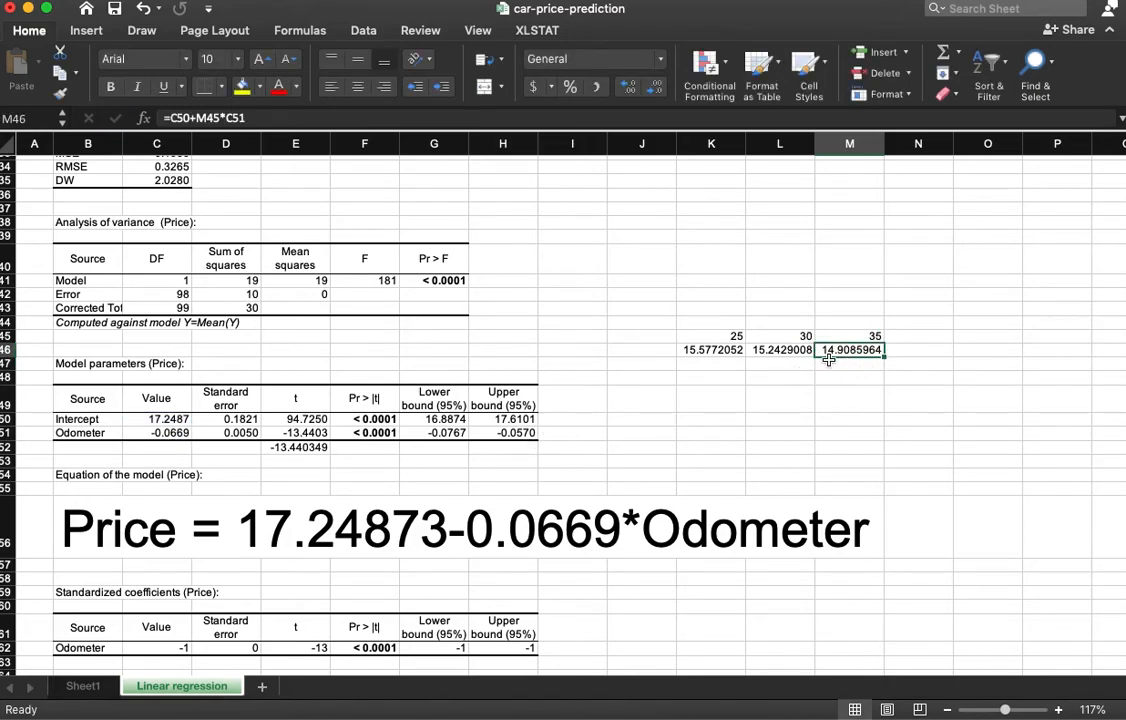
{"action": "left_click_drag", "start_coordinate": [711, 350], "coordinate": [849, 350]}
{"action": "left_click", "coordinate": [847, 398]}
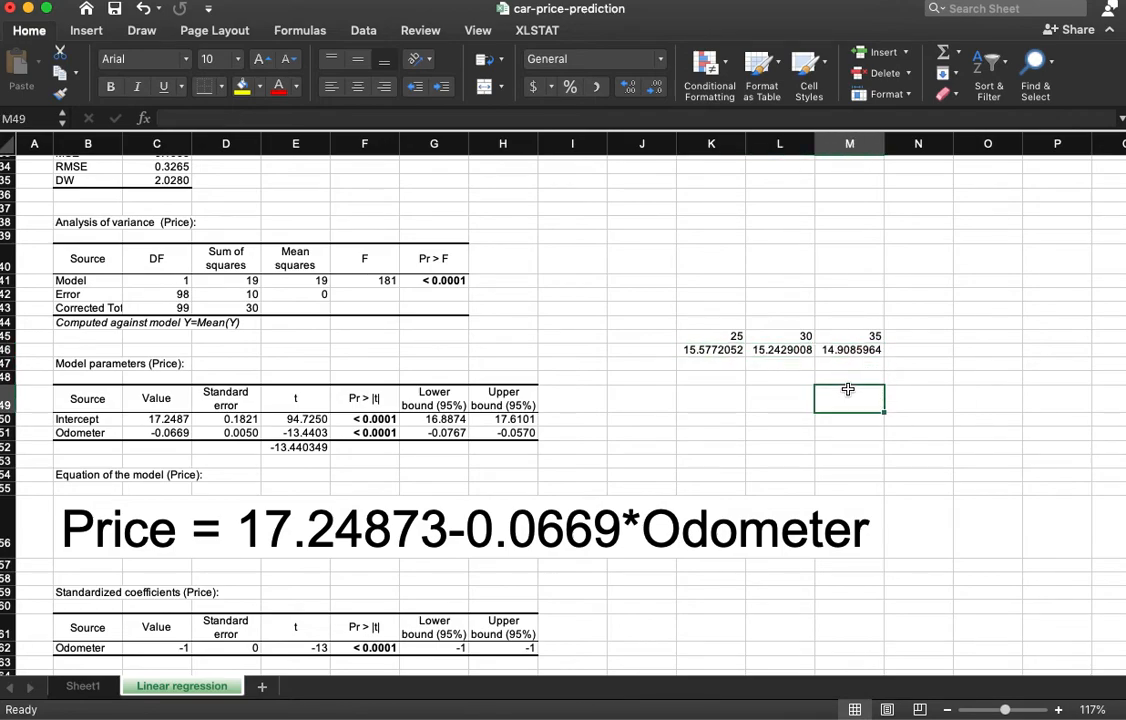
{"action": "left_click_drag", "start_coordinate": [711, 350], "coordinate": [849, 350]}
{"action": "left_click", "coordinate": [752, 409]}
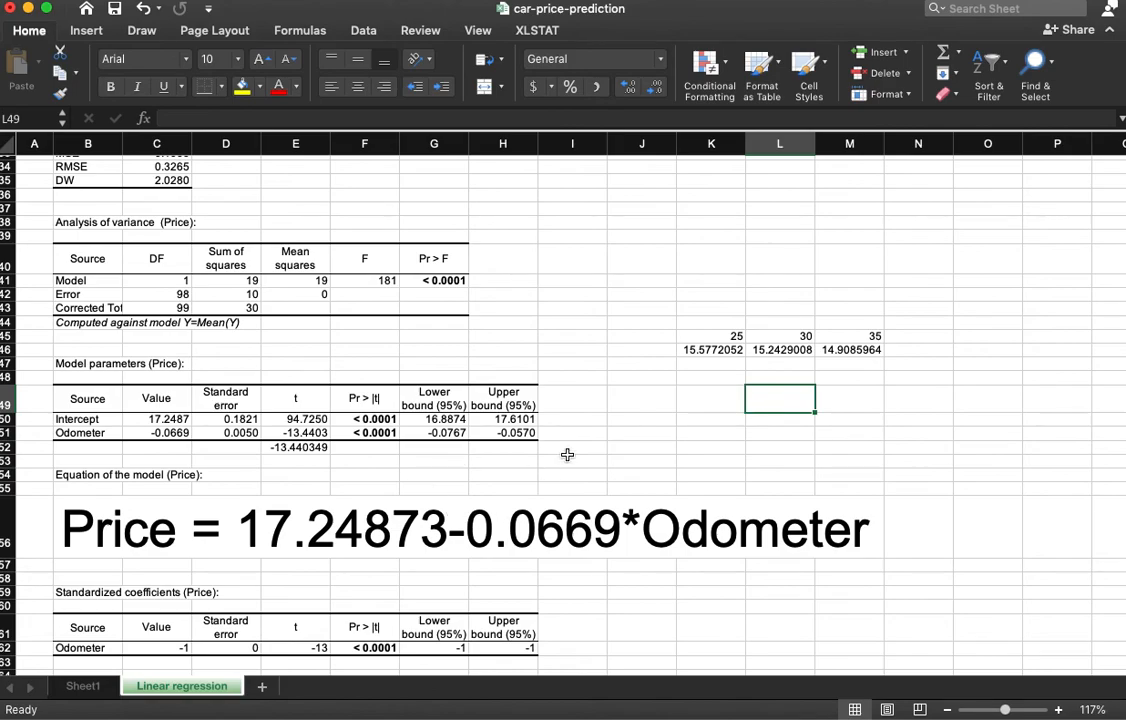